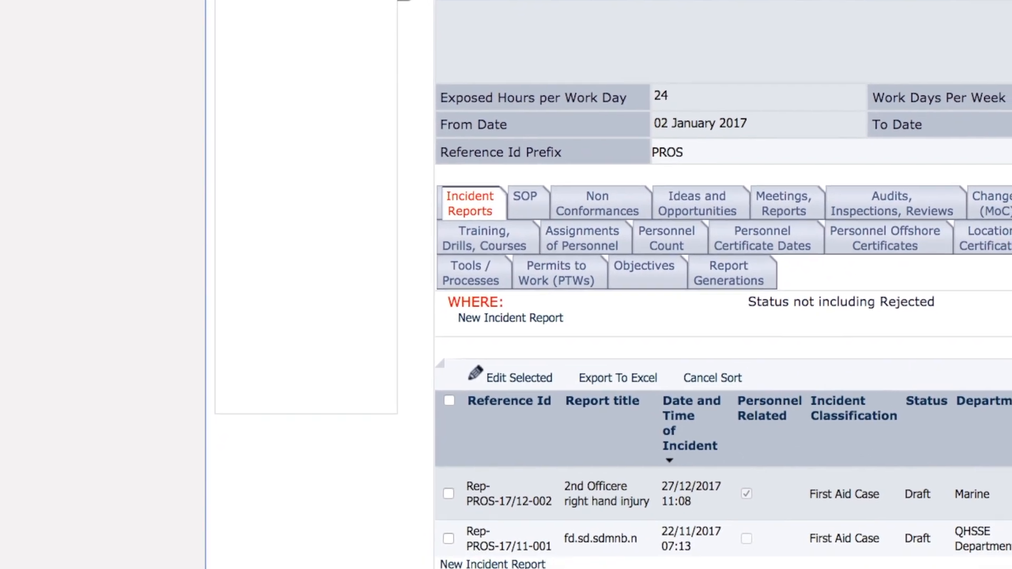
# Create a new incident report titled "Unsecured Oil Drums rolling around the back deck"
pyautogui.click(526, 323)
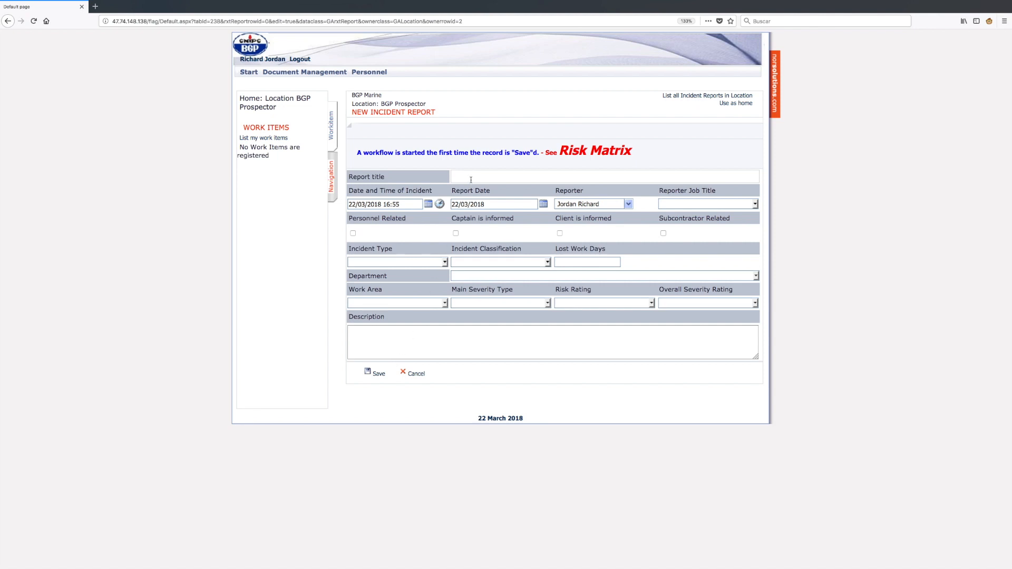
pyautogui.click(471, 180)
pyautogui.write('Unsecured Oil Drums rolling around the back deck')
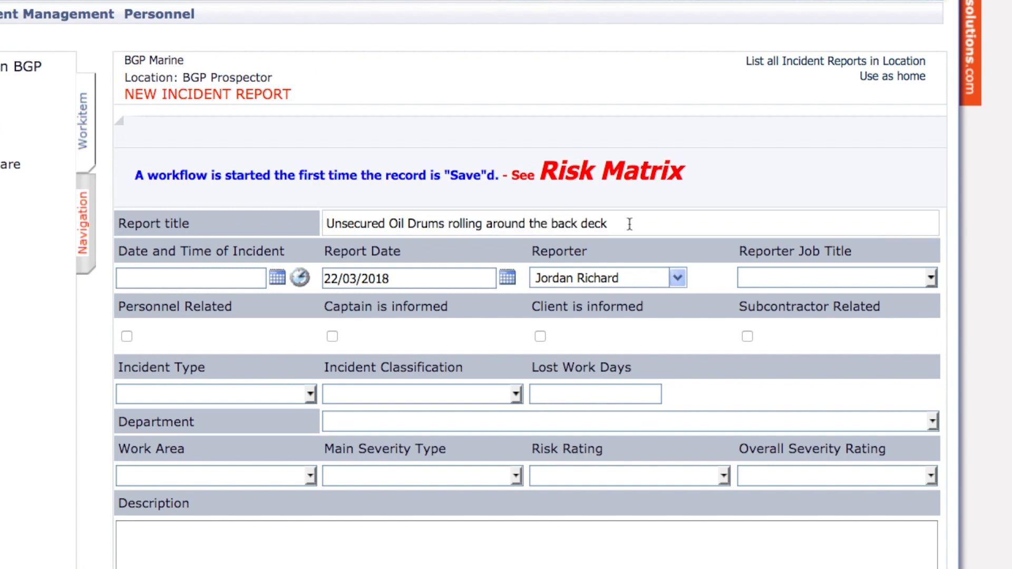
# Set the date and time of the incident to 01/01/2018 11:00
pyautogui.click(277, 278)
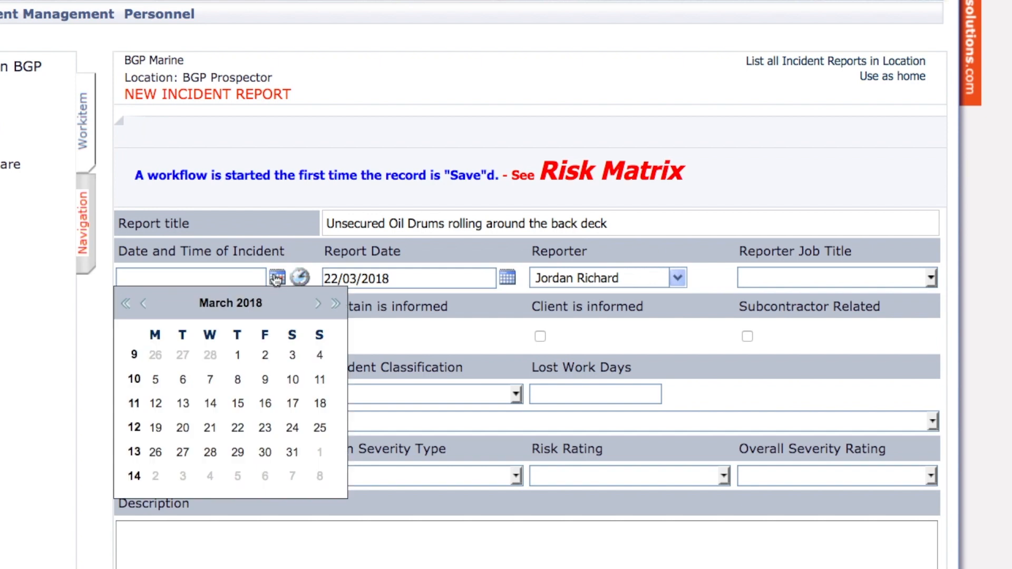
pyautogui.click(143, 303)
pyautogui.click(144, 304)
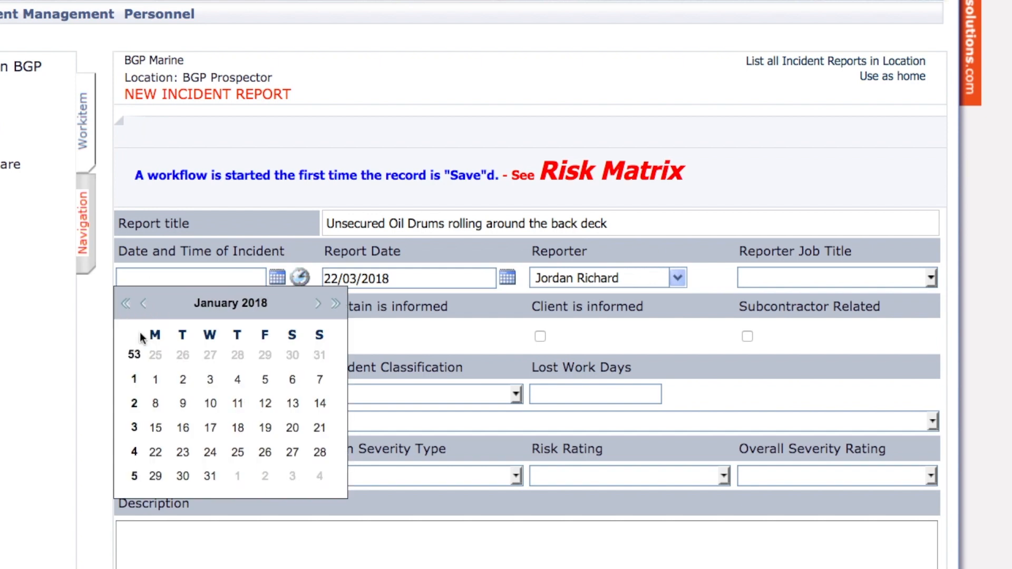
pyautogui.click(155, 380)
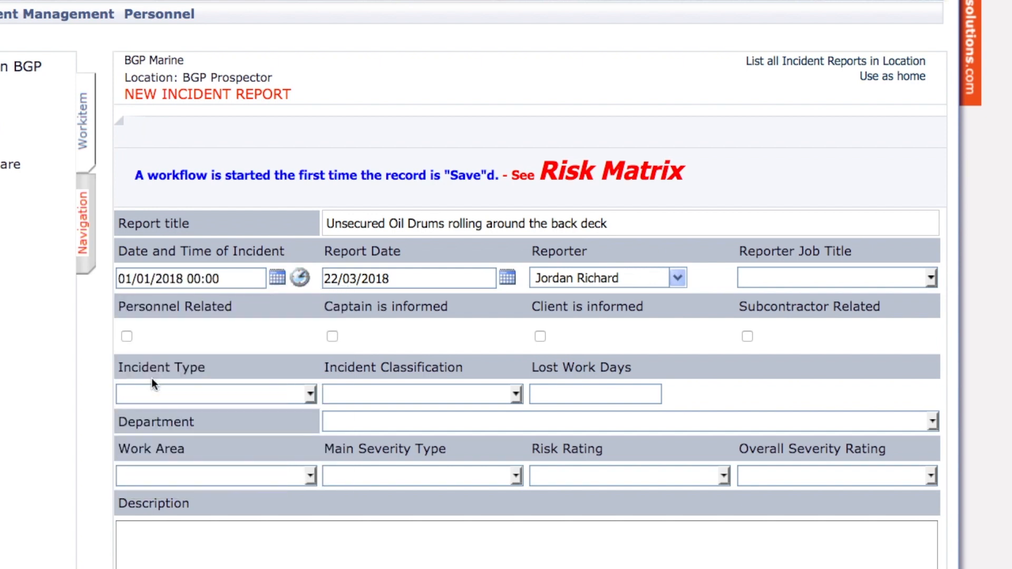
pyautogui.click(300, 277)
pyautogui.click(291, 410)
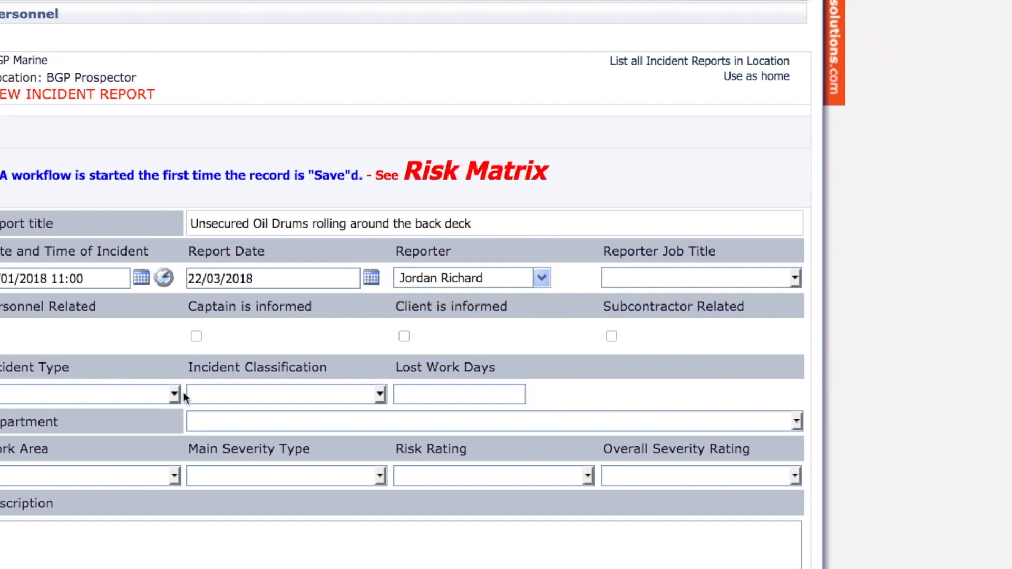
# Set the reporter job title to Party Chief and mark that the captain is informed
pyautogui.click(677, 278)
pyautogui.scroll(-10, 732, 315)
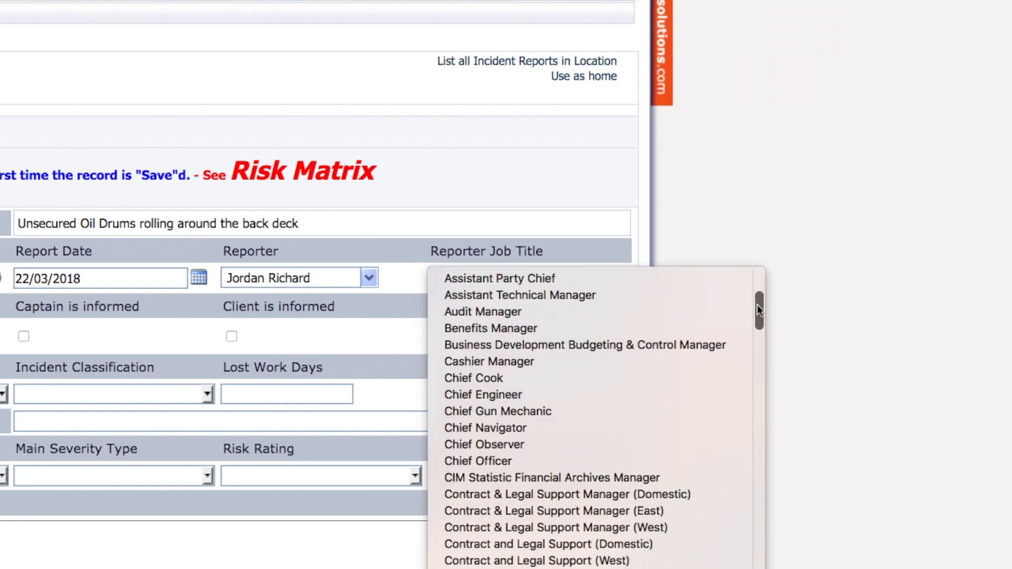
pyautogui.scroll(-15, 678, 314)
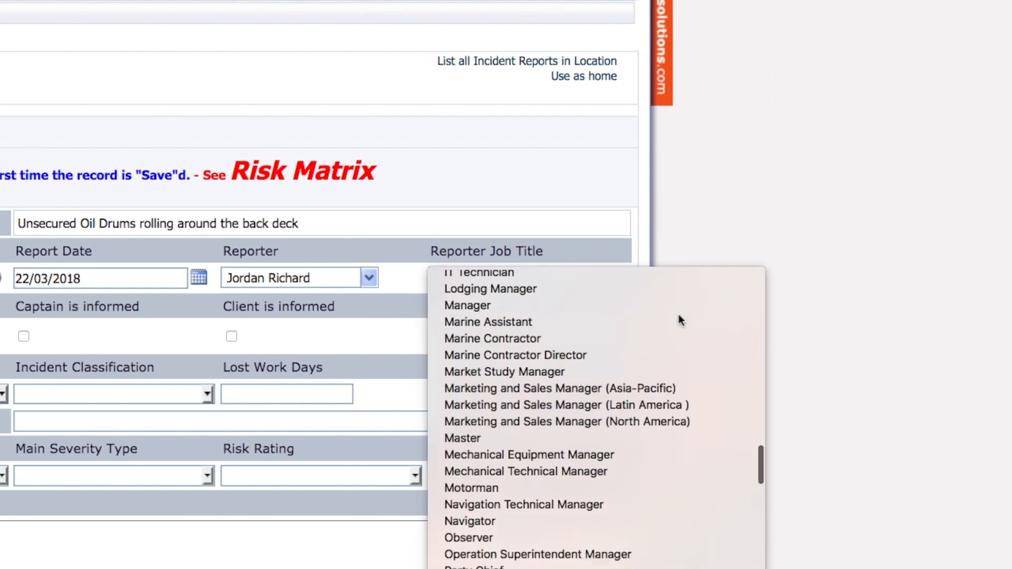
pyautogui.click(511, 504)
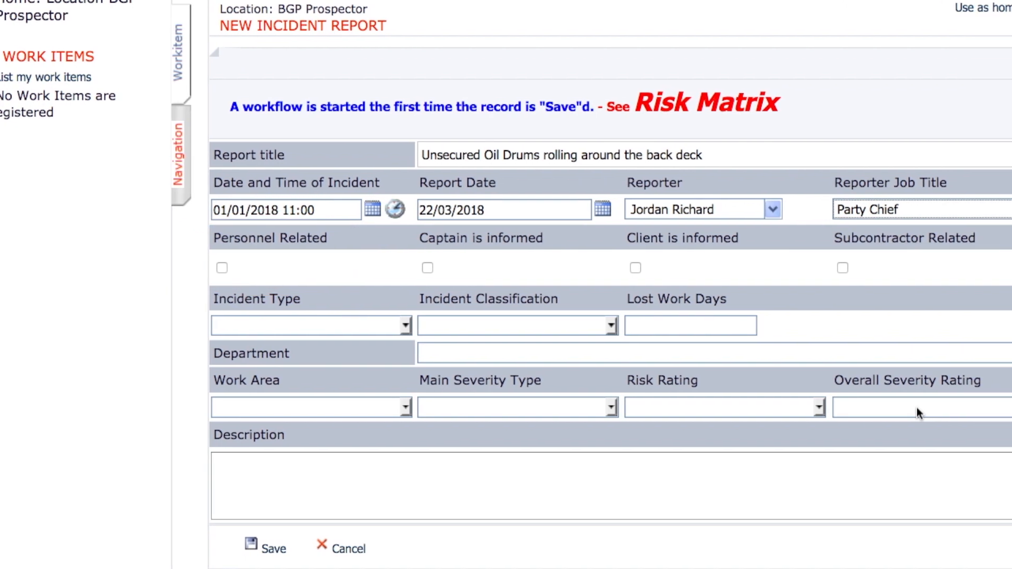
pyautogui.click(427, 269)
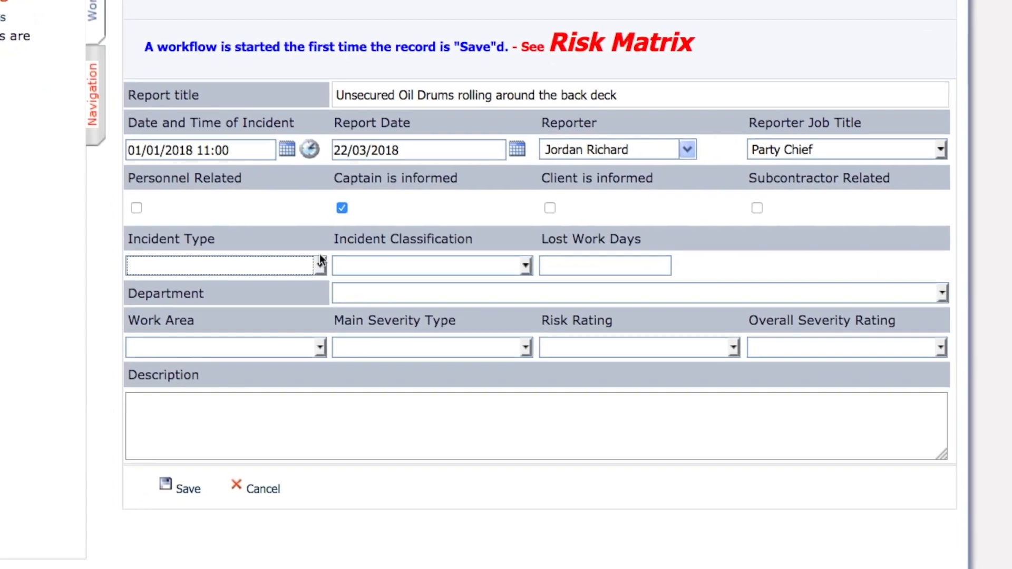
# Set the incident type to 11. Housekeeping and the incident classification to Incident (Near Miss)
pyautogui.click(263, 284)
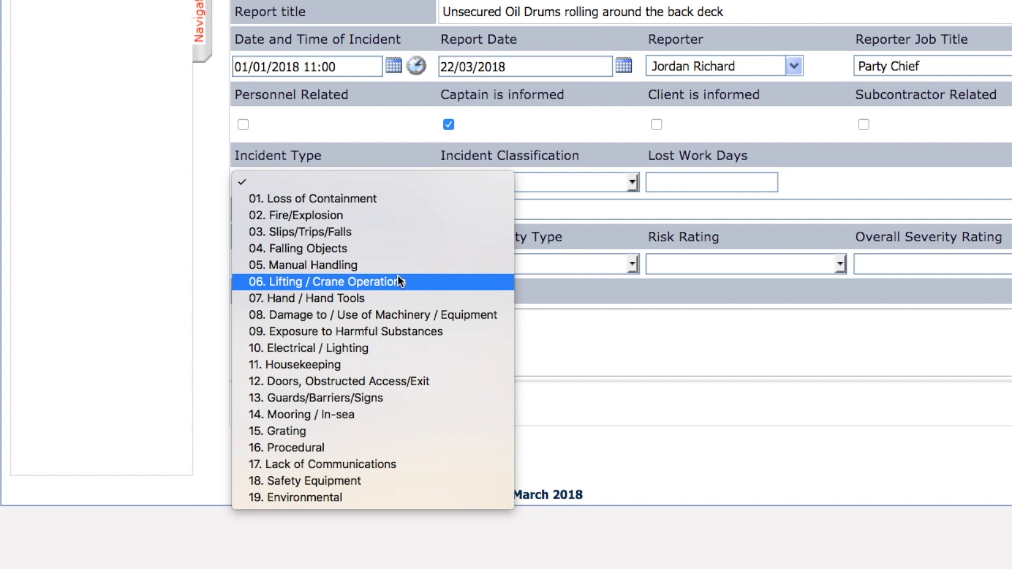
pyautogui.click(374, 364)
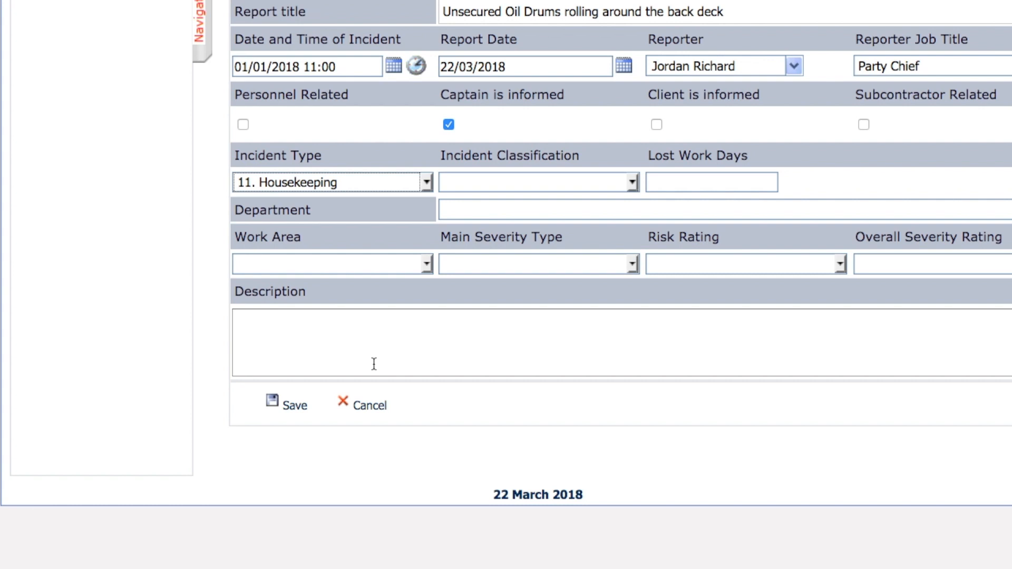
pyautogui.click(632, 182)
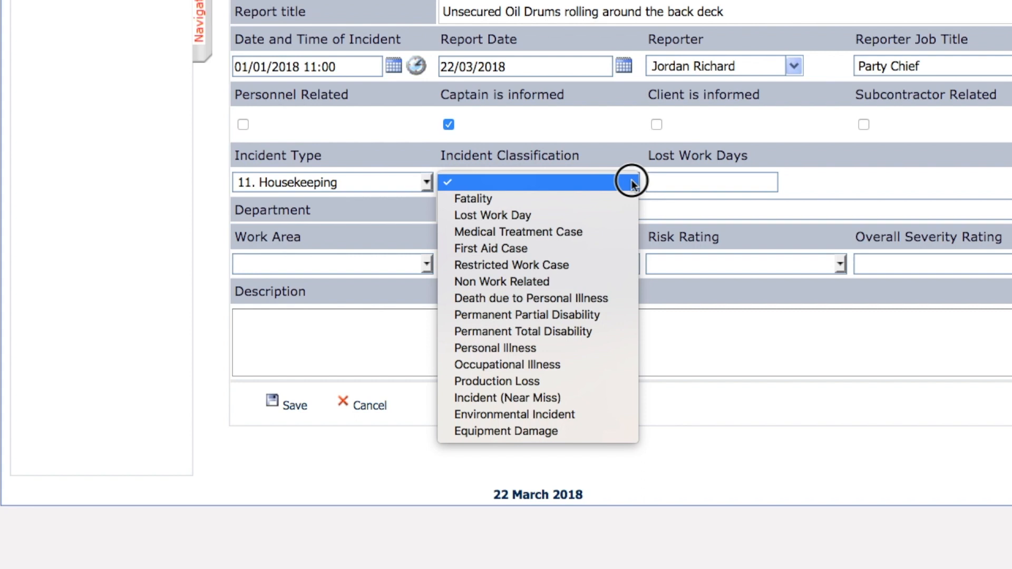
pyautogui.click(592, 397)
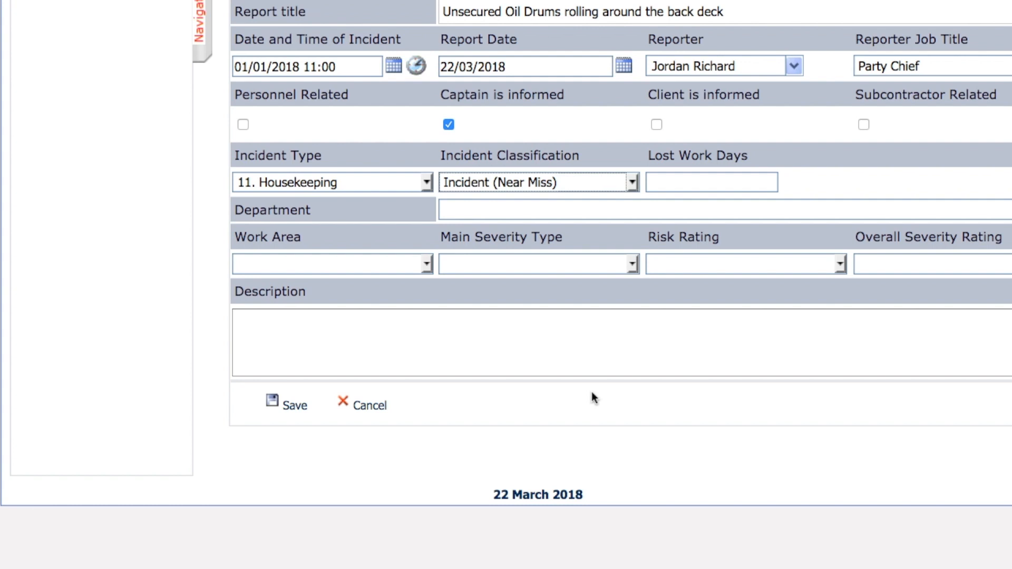
# Enter 0 lost work days and choose Marine as the department
pyautogui.click(695, 185)
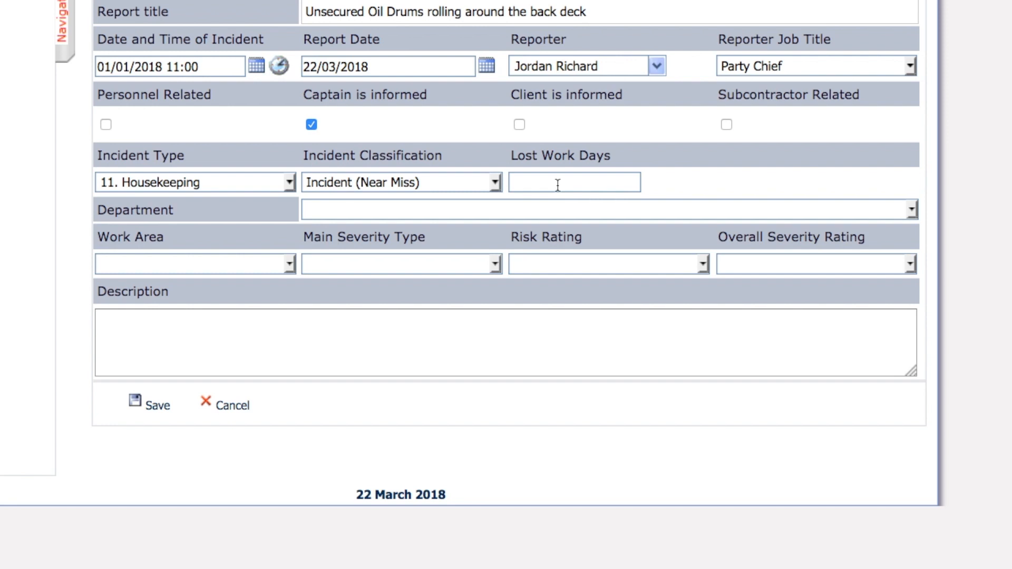
pyautogui.write('0')
pyautogui.click(481, 210)
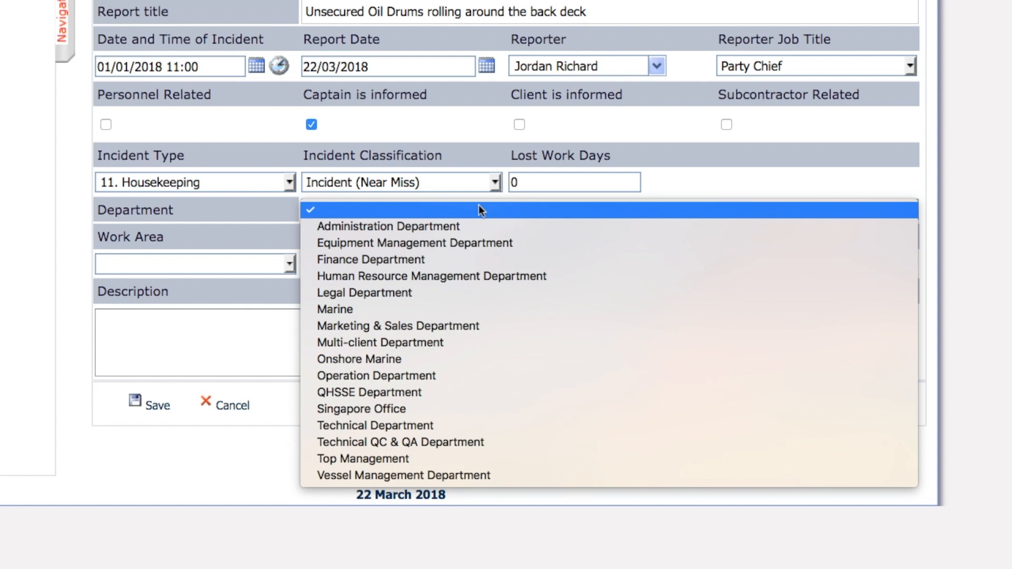
pyautogui.click(454, 310)
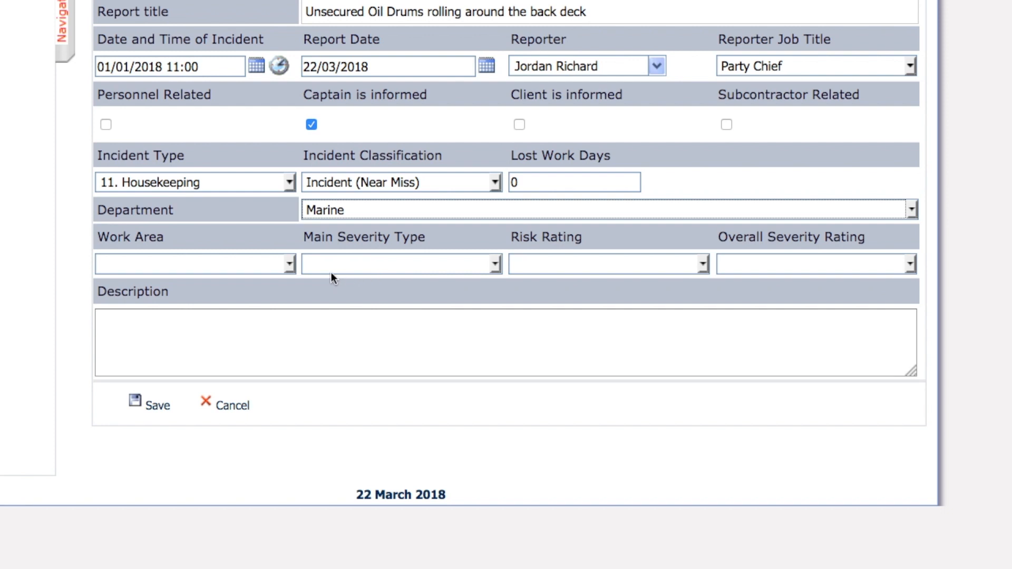
# Set the work area to Gun Deck and the main severity type to Asset
pyautogui.click(293, 264)
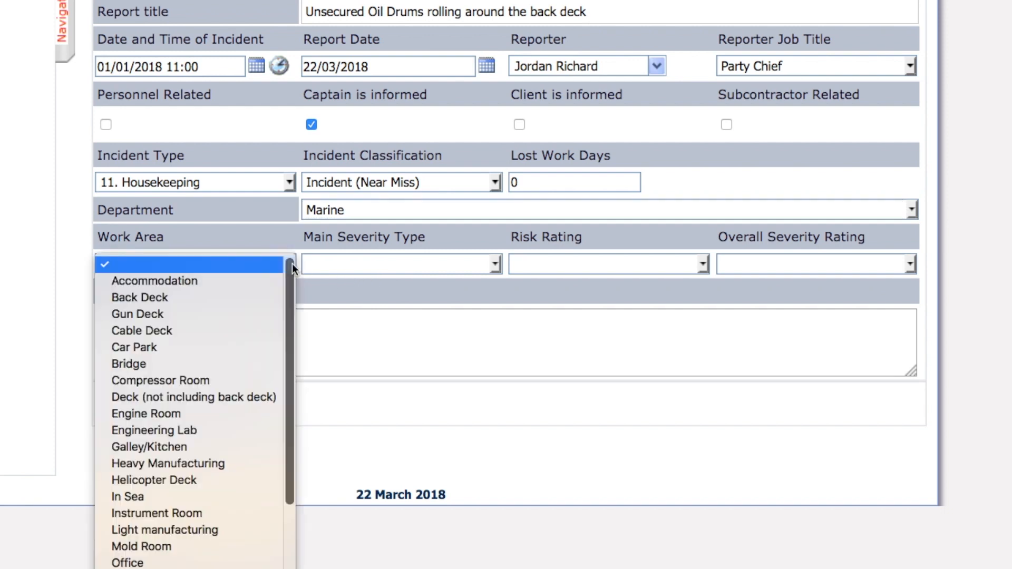
pyautogui.click(254, 314)
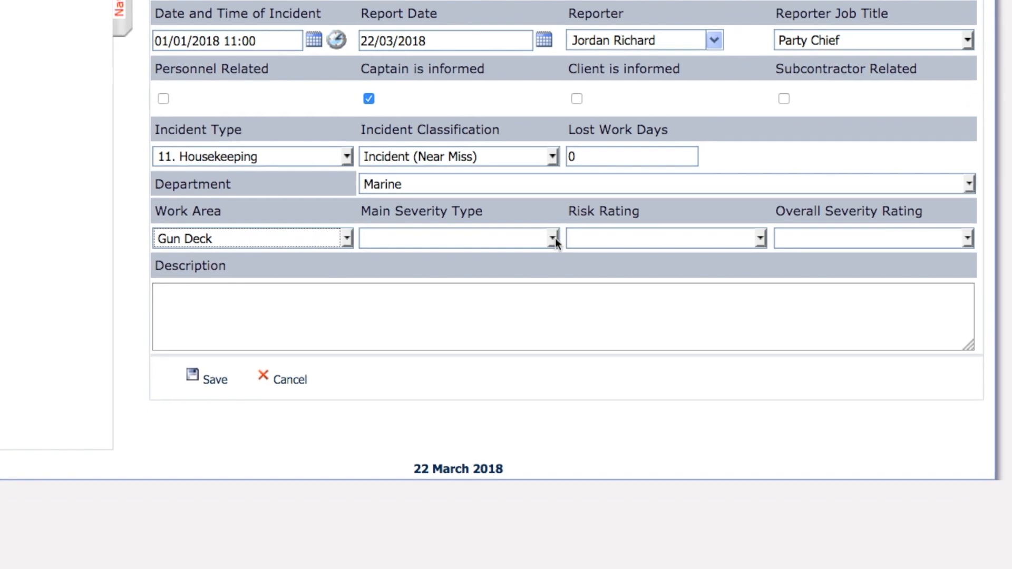
pyautogui.click(497, 263)
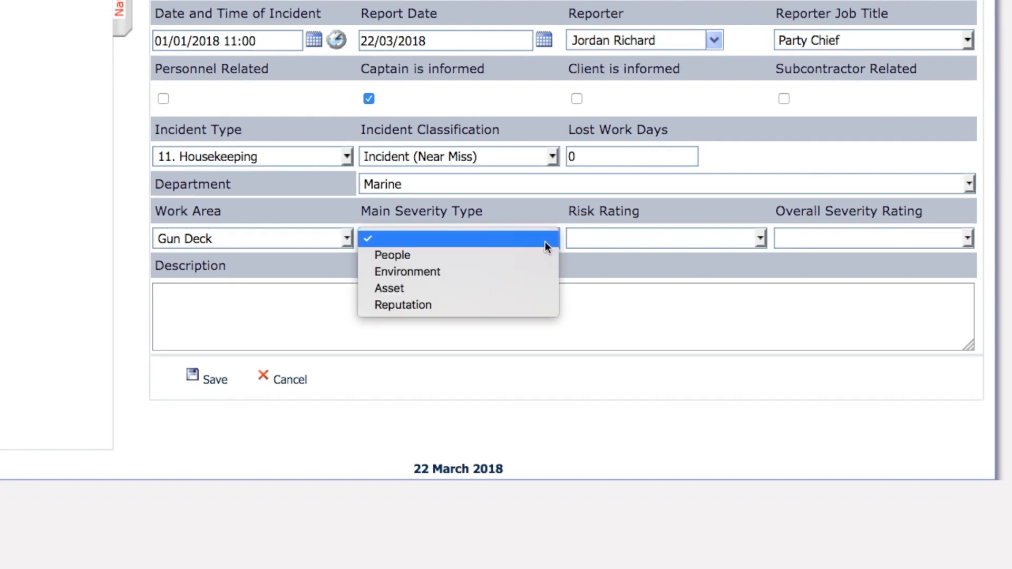
pyautogui.click(491, 291)
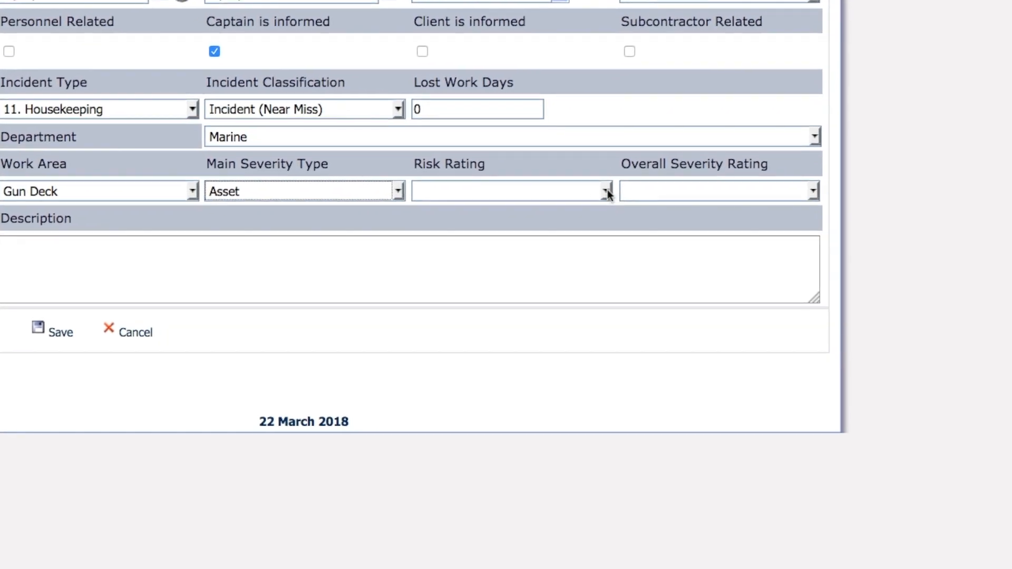
# Set the risk rating to C1 (Low) and, consulting the Risk Matrix, the overall severity rating to 1. Light
pyautogui.click(761, 238)
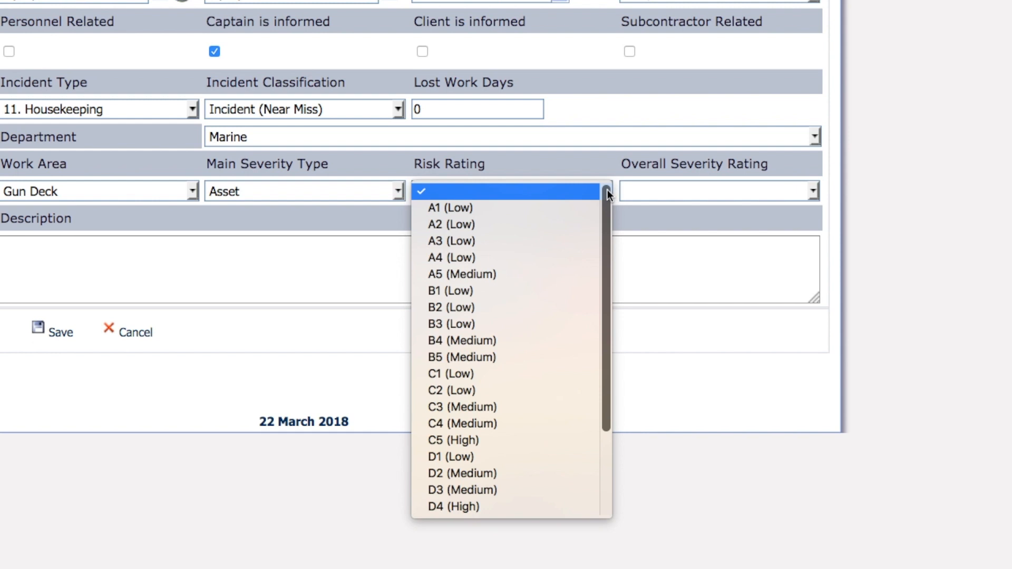
pyautogui.click(535, 377)
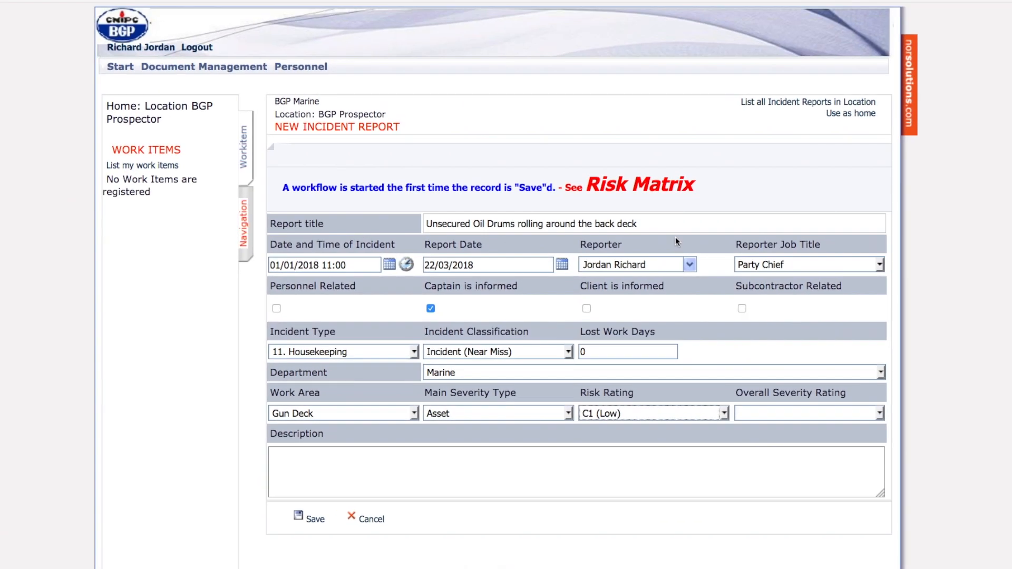
pyautogui.click(665, 190)
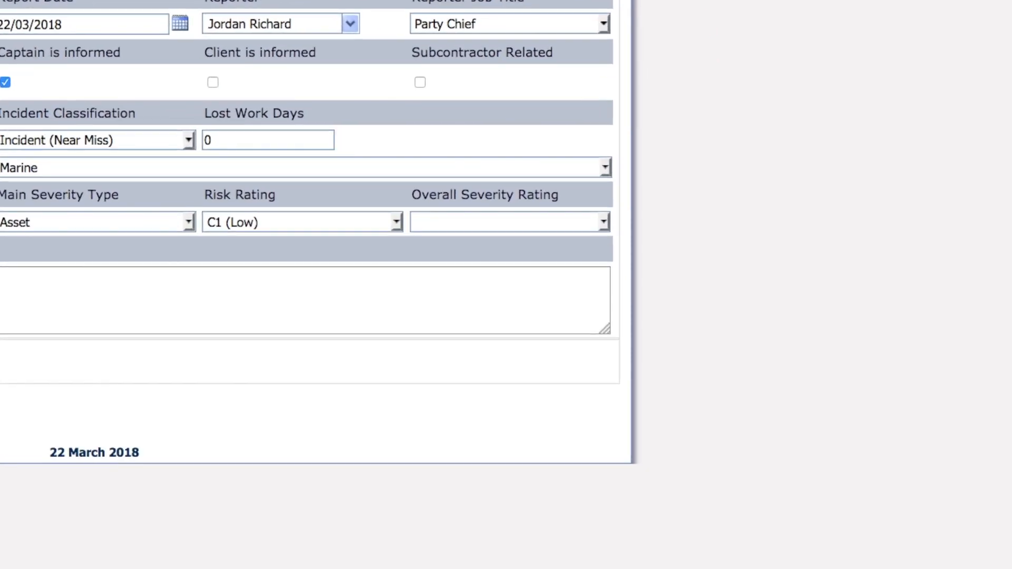
pyautogui.click(604, 222)
pyautogui.click(529, 255)
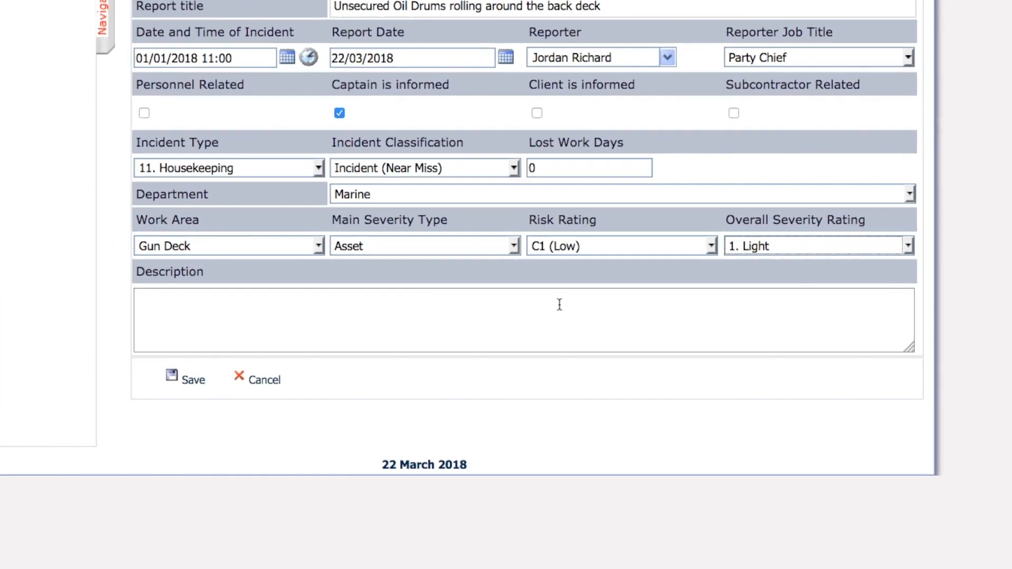
# Draft a first-person description of two unsecured 55-gallon oil drums rolling around on the gun deck, and clear it from the field
pyautogui.click(604, 461)
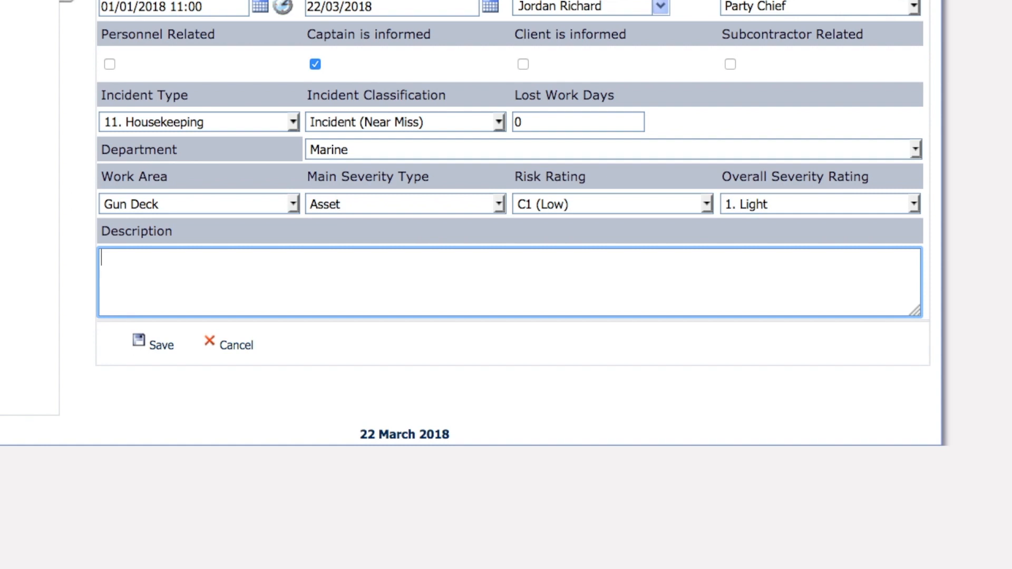
pyautogui.write('When I went onto the back deck I noticed two 55-gallon oil drums rolling around on the gun deck. The oil drums were rolling around th')
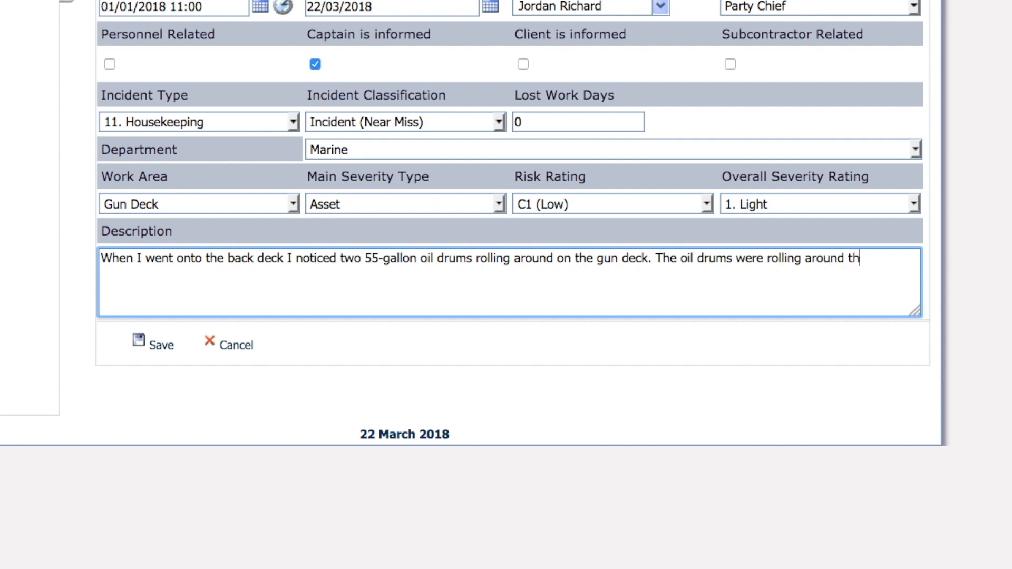
pyautogui.write('e deck and could have damaged machinery')
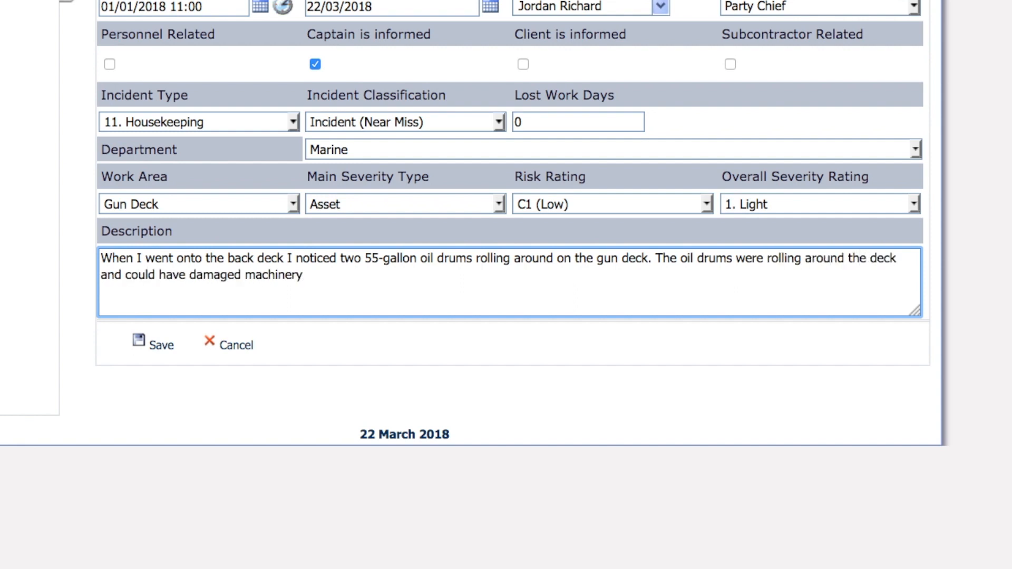
pyautogui.write(', injured personnel or even spilt oil in the')
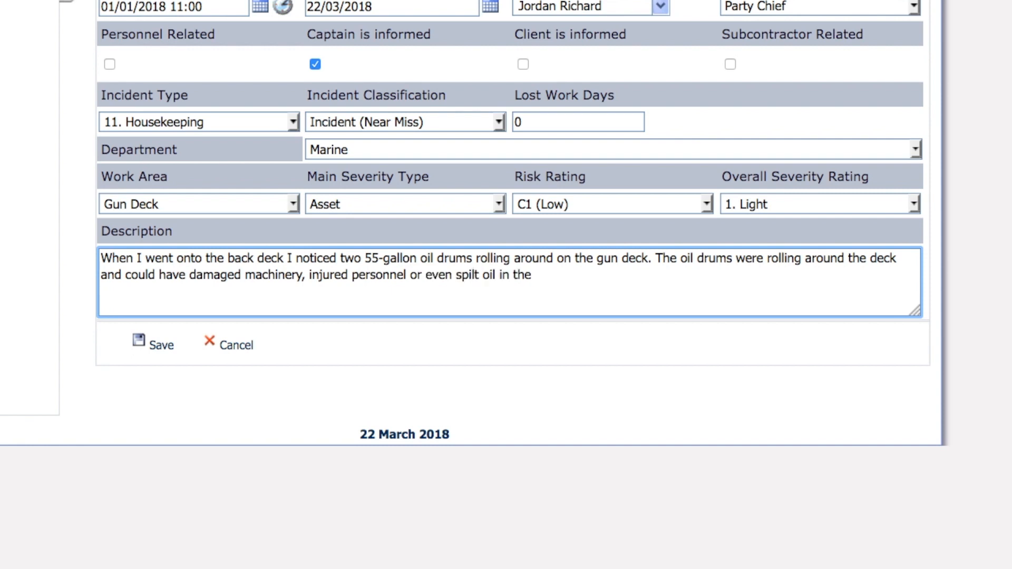
pyautogui.write(' drums into the sea. I think they were not secured correctly and when the boat rolled they must have tipped over.')
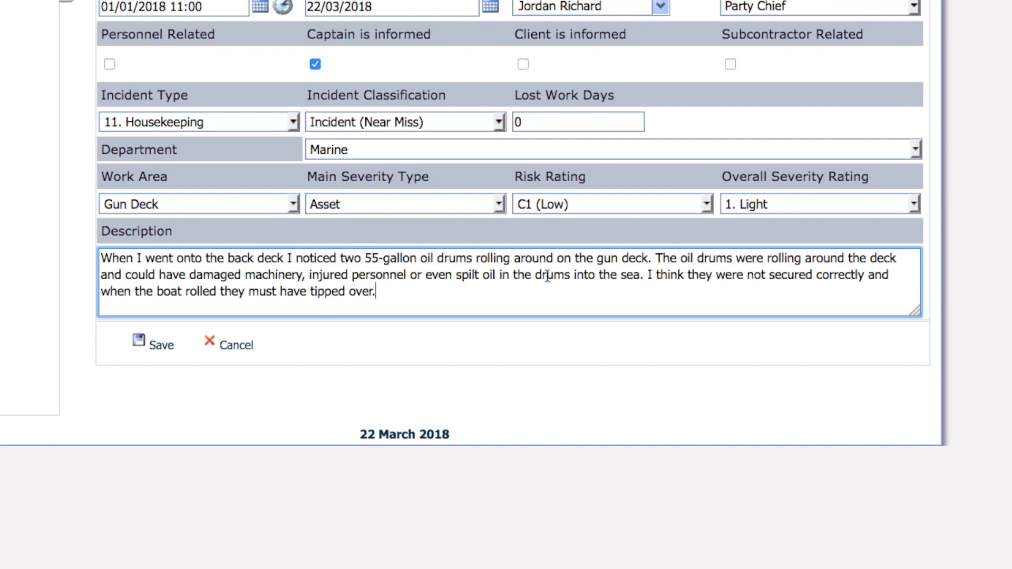
pyautogui.moveTo(406, 294); pyautogui.dragTo(52, 246)
pyautogui.press('BackSpace')
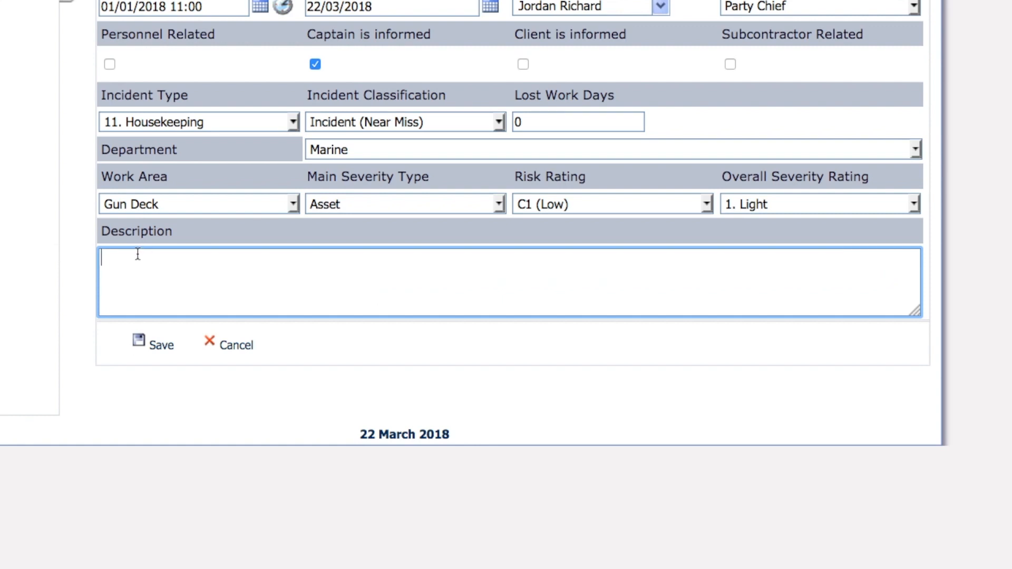
# Start the description with "Date 01/01/18" and a 09:00 entry about two 55-gallon drums unloaded from supply vessel m/v Malone onto the upper deck
pyautogui.write('Date 01/01/18')
pyautogui.press('Return')
pyautogui.write('09:00 -  Two ')
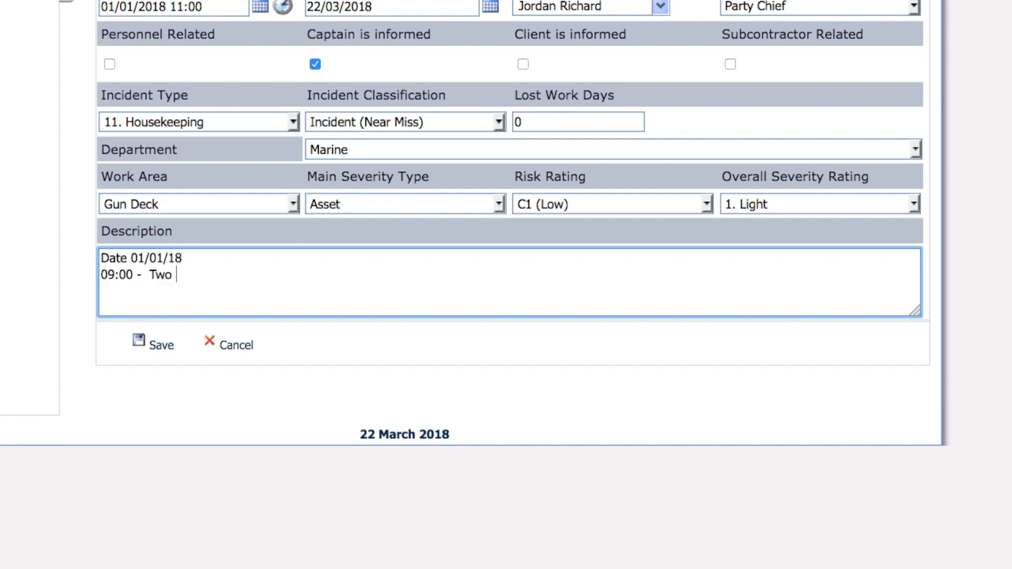
pyautogui.write('55-gallon drums')
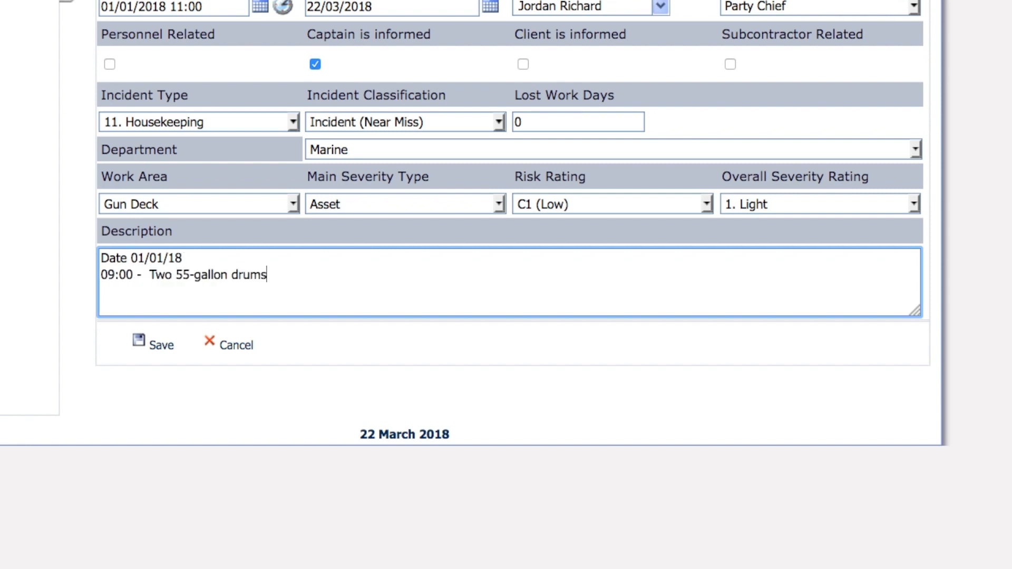
pyautogui.write(' were unloaded from the supply vessel m/')
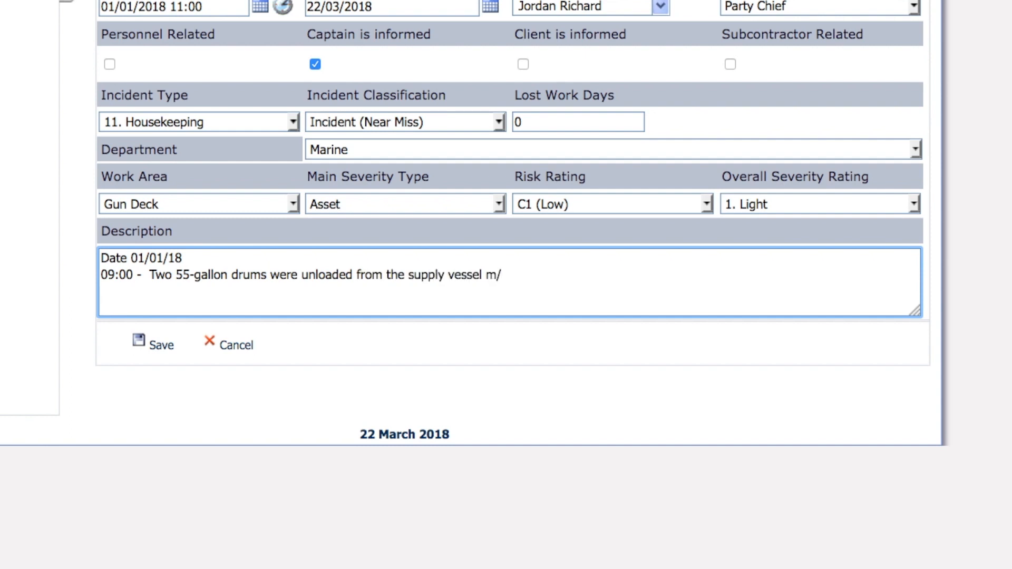
pyautogui.write('v Malone and placed on t')
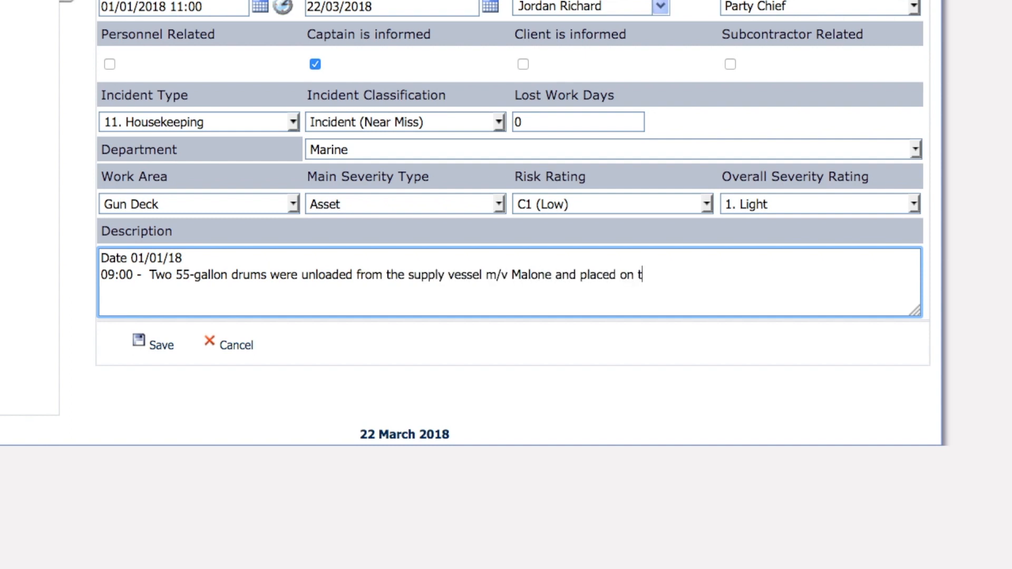
pyautogui.write('he upper deck to be lowered to the Gun Deck.')
pyautogui.press('Return')
# Add a 10:00 entry stating that the on-duty Crane Operator and Banksman transferred the two oil drums to the Gun deck via the Port side hatch
pyautogui.write('10:00 - On duty Crane ')
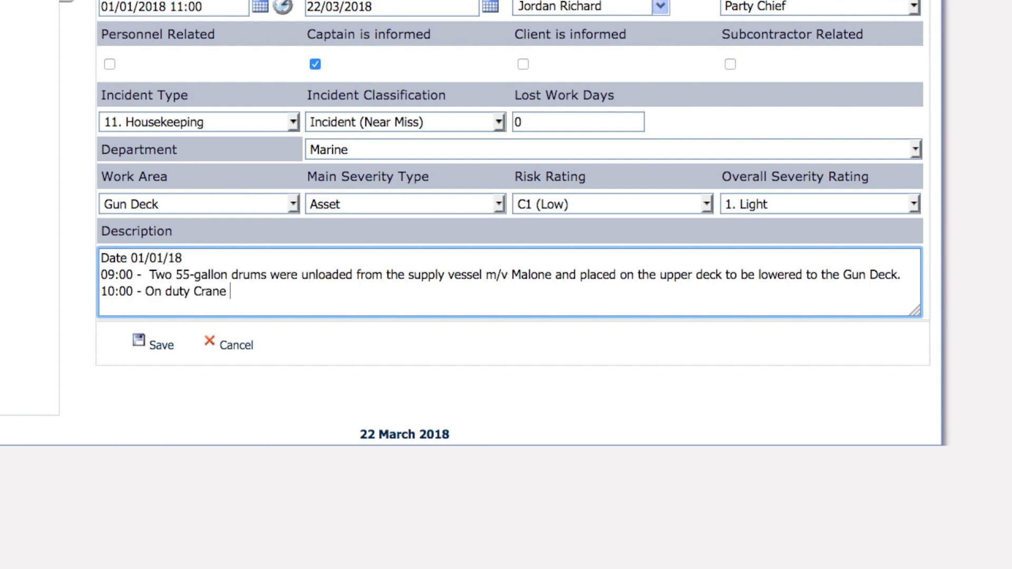
pyautogui.write('Operator and Banksman transfer')
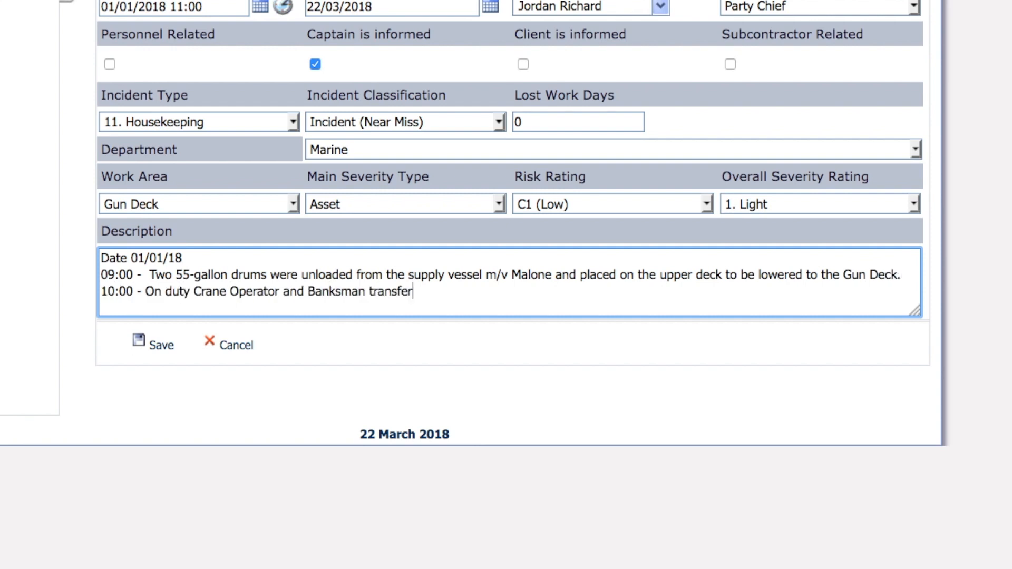
pyautogui.write('red the two 55-gallon')
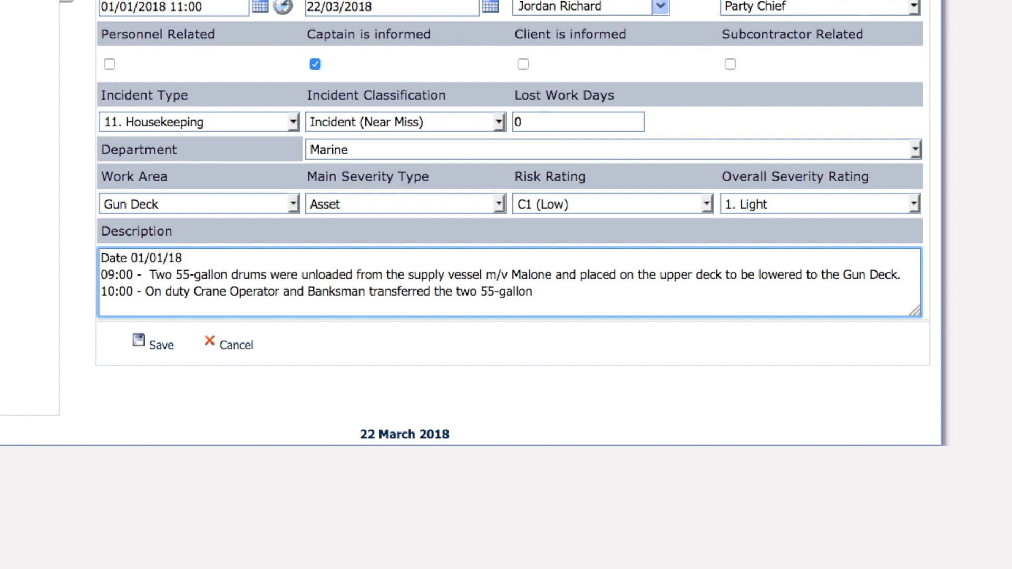
pyautogui.write(' oil drums to the Gun deck via the Port side hatch.')
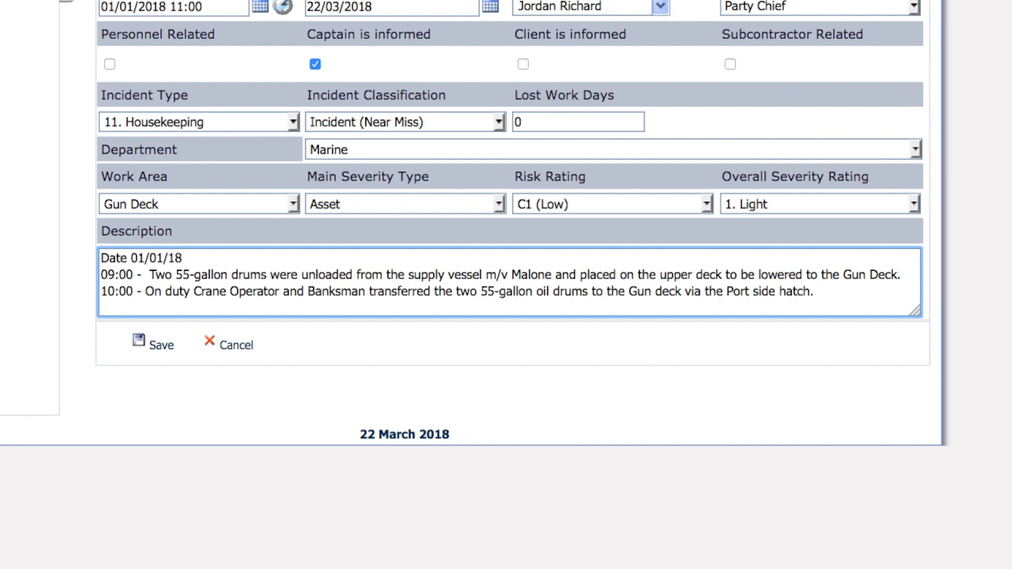
pyautogui.press('Return')
# Add a 10:15 entry on the AB being asked to secure the drums and a 10:20 entry on him leaving for a workboat transfer
pyautogui.write('10:15 - Th on-duty AB was requested to secure')
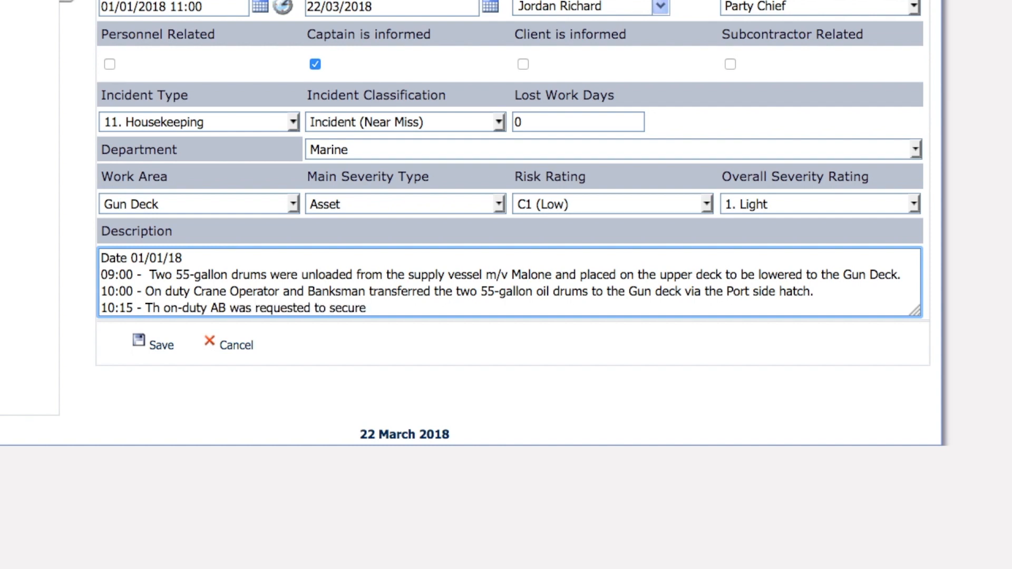
pyautogui.write(' the two drums in a secure bunded area.')
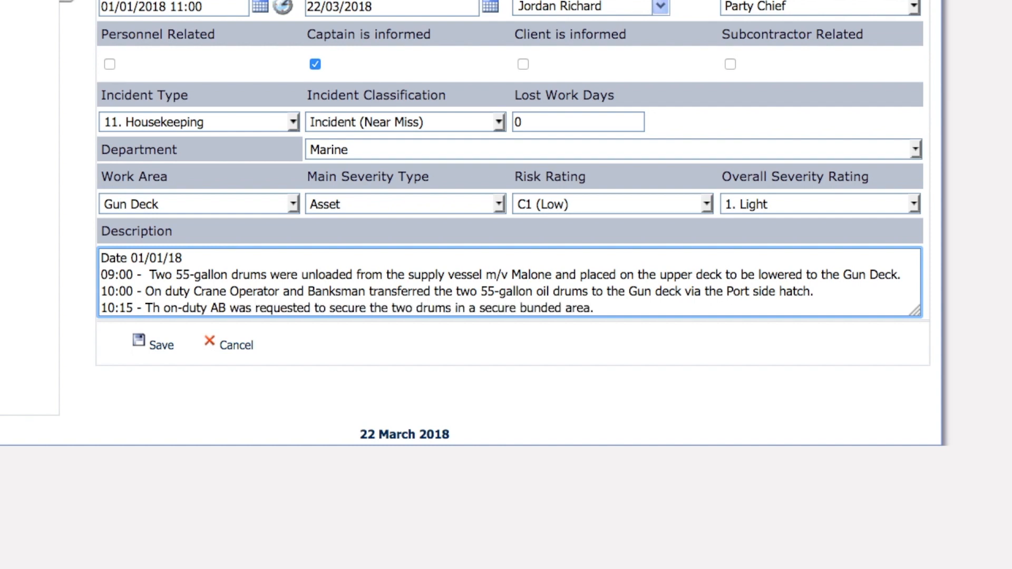
pyautogui.press('Return')
pyautogui.write('10:20 - AB called to the bridge to assist with a')
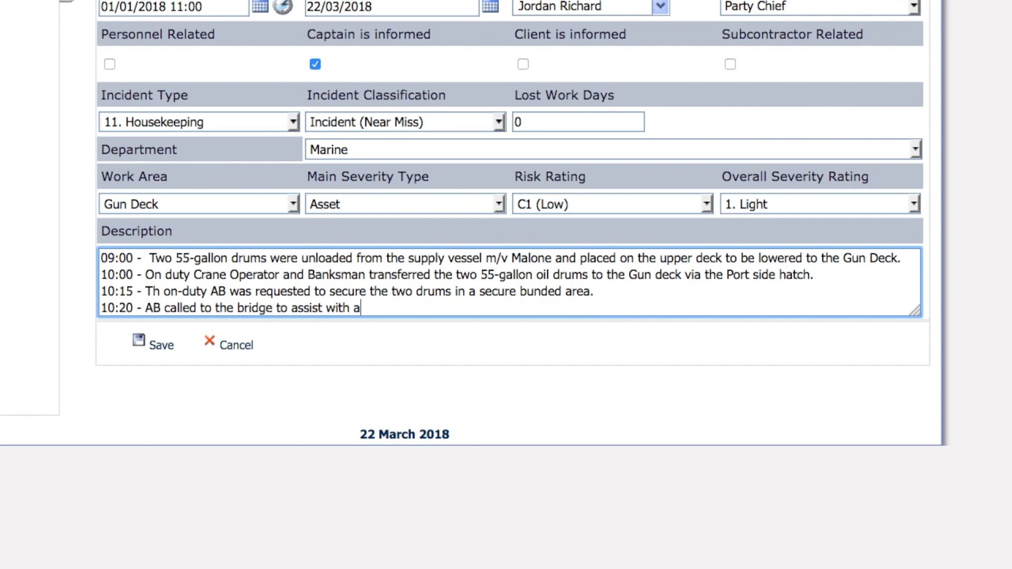
pyautogui.write(' workboat transfer and to attend the toolbox talk - at this point the drums had not been secured.')
pyautogui.press('Return')
# Add a 10:45 entry on the workboat's recovery at the Port side davit station and a 10:50 entry on banging noise from the gun deck
pyautogui.write('10:45 - Workboat returns to Port side davit station. On-duty AB assists with recovery.')
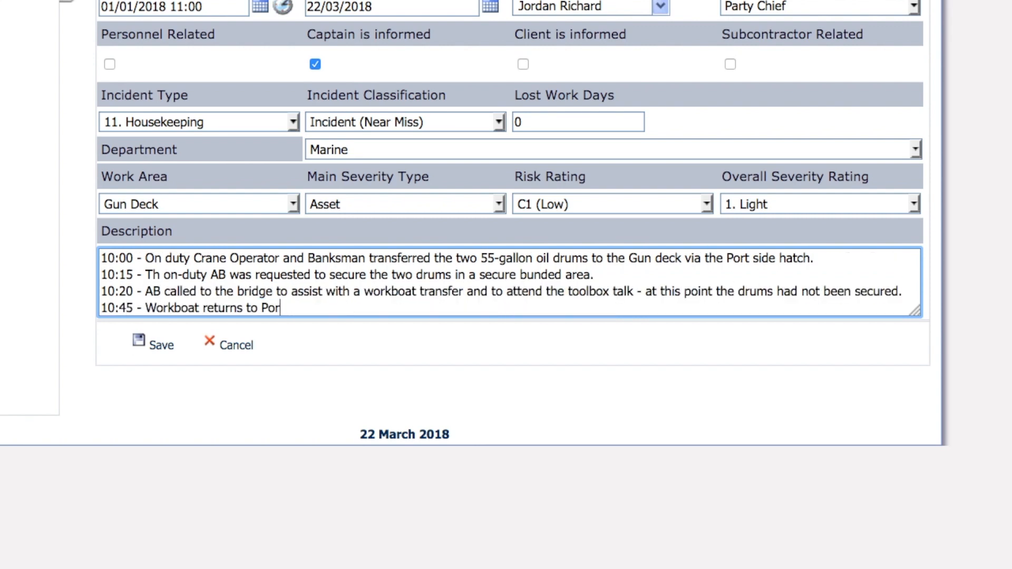
pyautogui.press('Return')
pyautogui.write('10:50 - On-duty Chief gun mechanic hears banging noise coming from gun deck.')
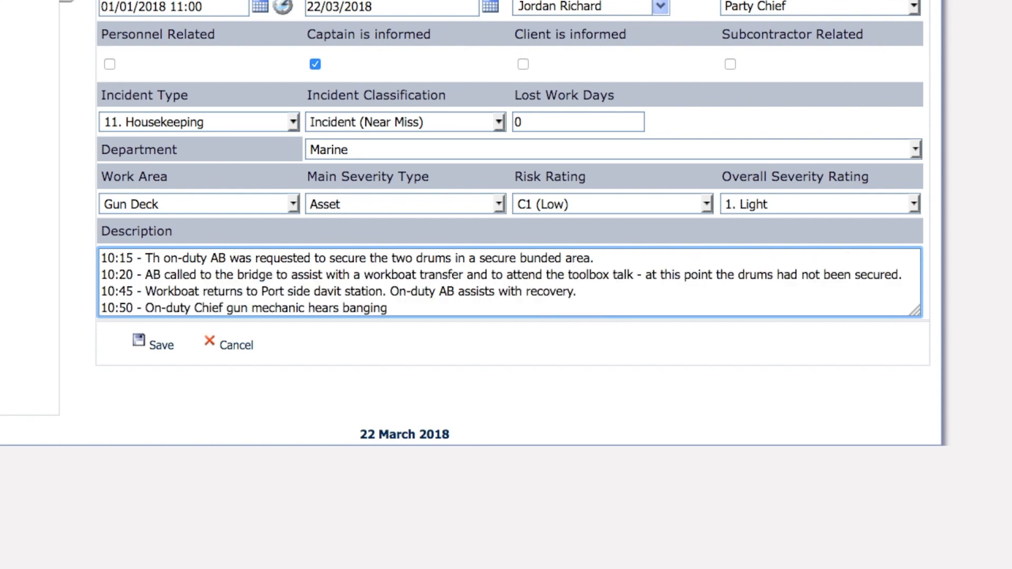
pyautogui.press('Return')
# Add a 10:52 entry on the Chief gun mechanic discovering the rolling drums and a 10:55 entry on securing them against rolling
pyautogui.write('10:52 - Chief gun mechanic discovers two 55-gallon drums rolling around the Gun deck.')
pyautogui.press('Return')
pyautogui.write('10:55 - Drums are secured to prevent rolling.')
pyautogui.press('Return')
# Add entries for the AB's explanation (11:00), securing the drums in port aft bunded storage (11:05) and reporting to Party Chief and Captain (11:10)
pyautogui.write('11:00 - AB returns from Workboat duties and explains they were meant to be secured.')
pyautogui.press('Return')
pyautogui.write('11:05 -')
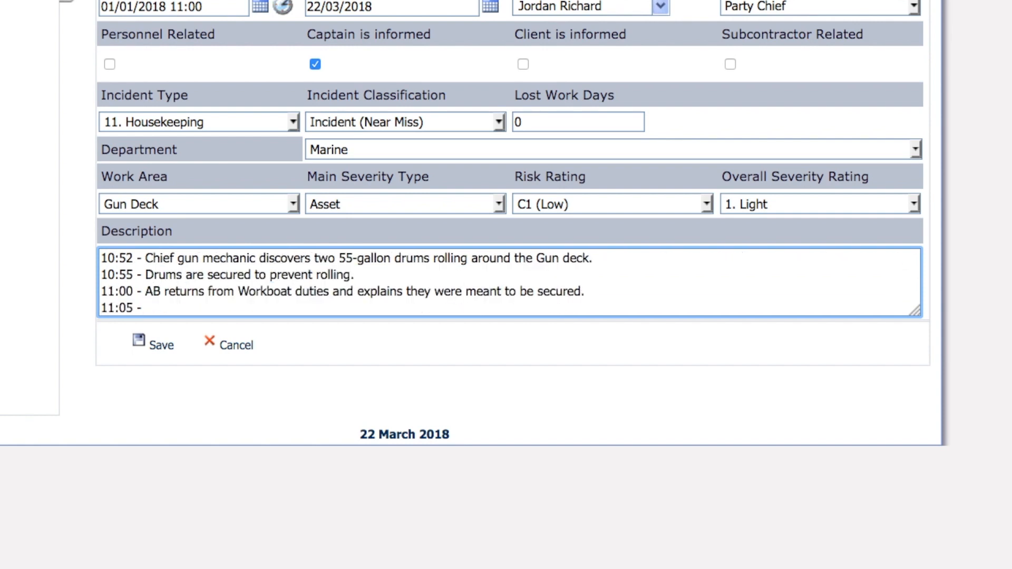
pyautogui.write(' AB and Chief gun mechanic secure the drums in the port aft bunded storage area.')
pyautogui.press('Return')
pyautogui.write('11:10 - AB and Chief gun mechanic report the incident to the Party Chief and Captain.')
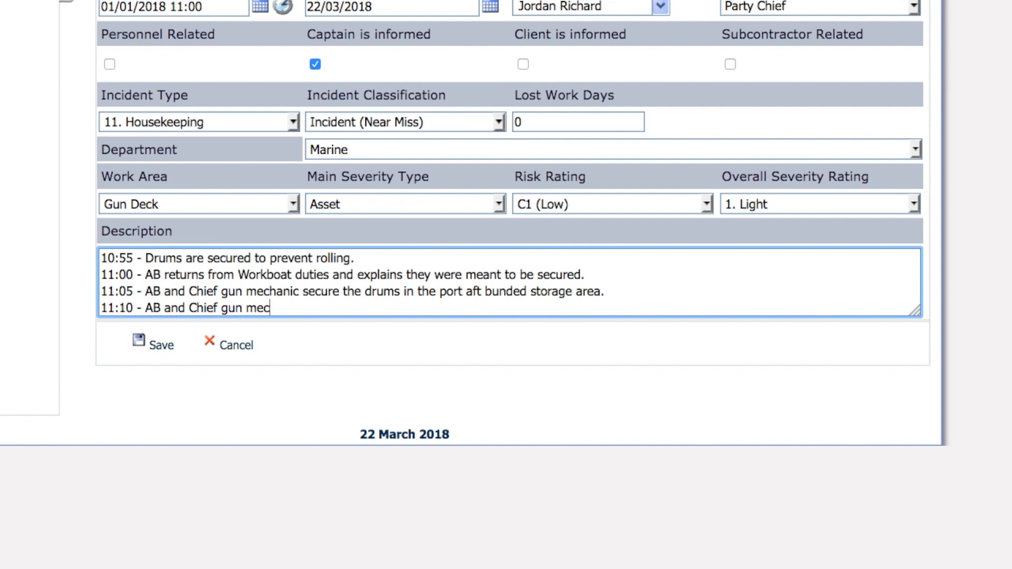
# Add the sea state with wind speed 25 knots, wave height 3.5 meters, pitch 3 degrees and roll 2 degrees, and save the incident report
pyautogui.press('Return')
pyautogui.press('Return')
pyautogui.write('Sea state recorded at this time was:')
pyautogui.press('Return')
pyautogui.write('Wind speed: 25 knots')
pyautogui.press('Return')
pyautogui.write('Wave height: 3.5 meters')
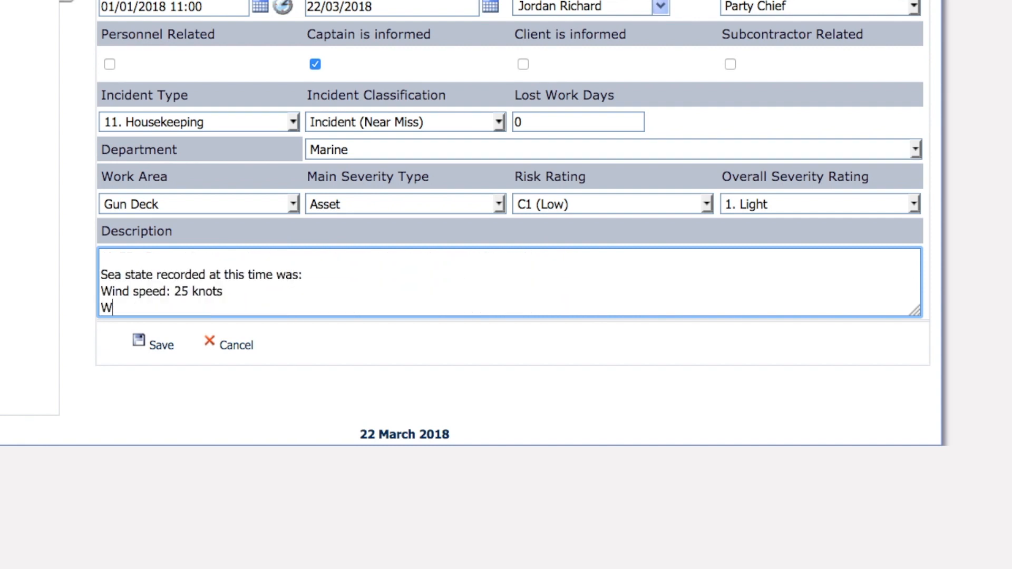
pyautogui.press('Return')
pyautogui.write('Pitch: 3 degrees')
pyautogui.press('Return')
pyautogui.write('Roll: 2 degrees.')
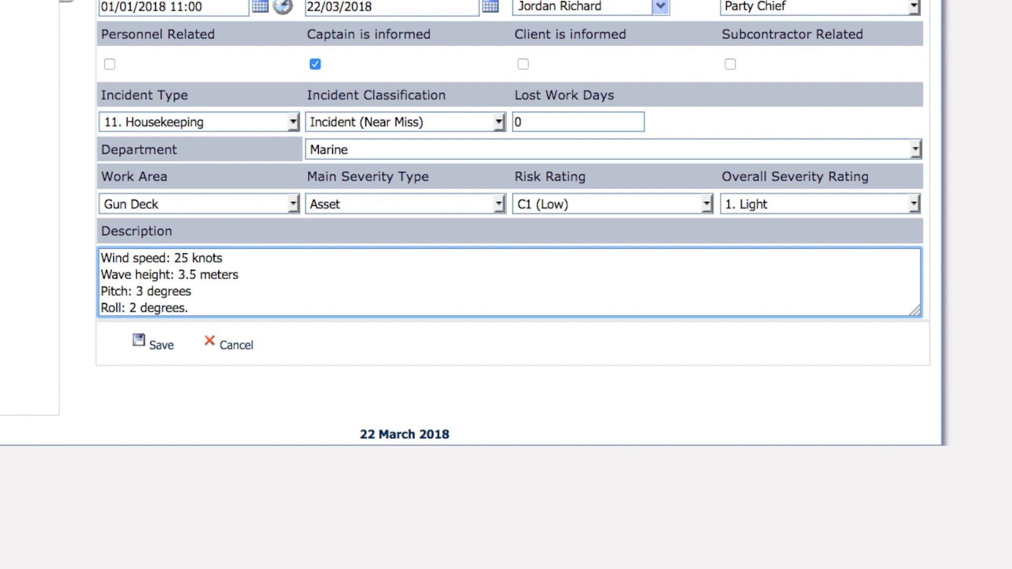
pyautogui.click(162, 347)
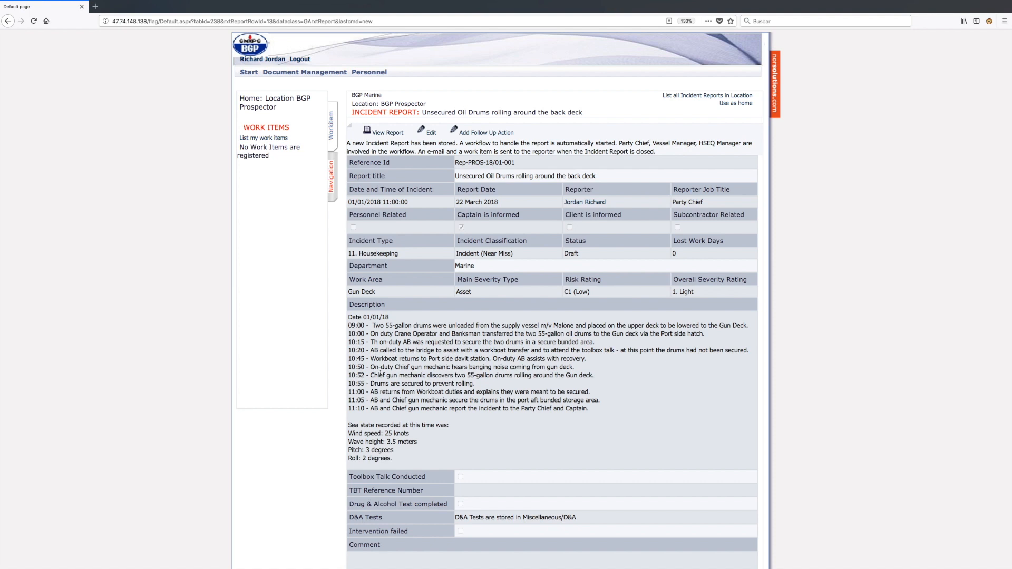
# Review the saved report's "Incident reported" work item with its acknowledgement options, and reopen the incident report for editing
pyautogui.scroll(-10, 529, 430)
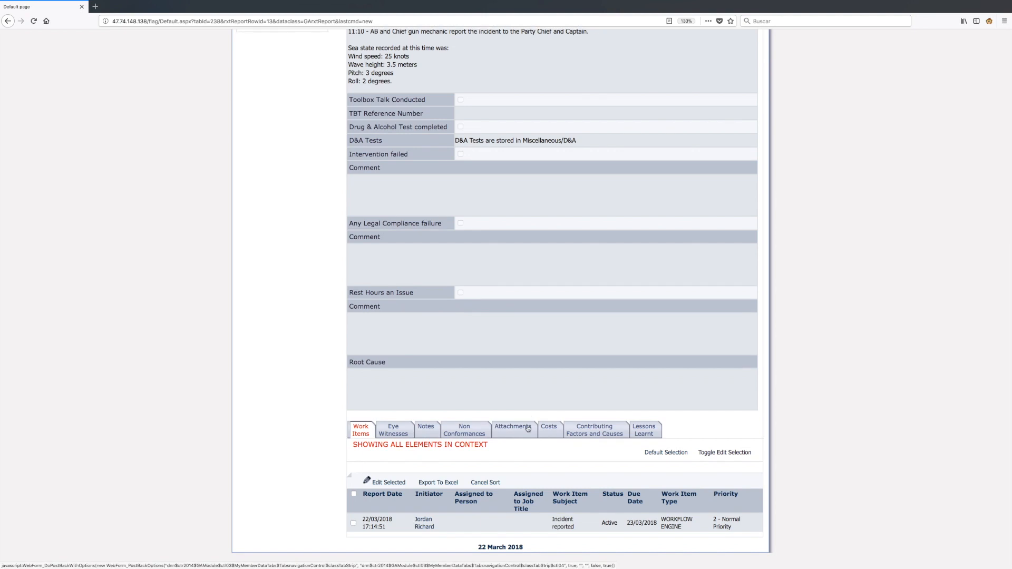
pyautogui.click(501, 521)
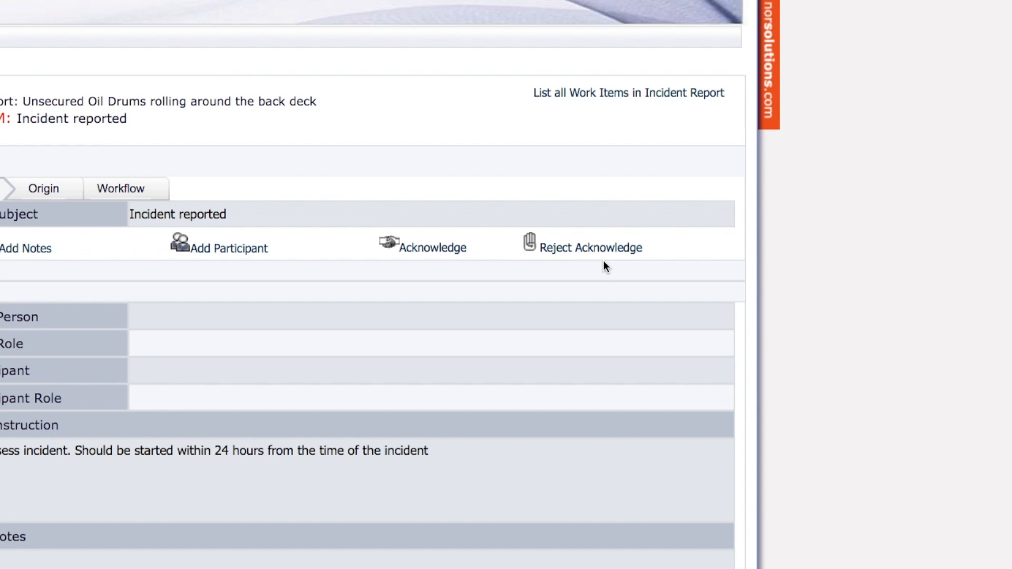
pyautogui.click(433, 252)
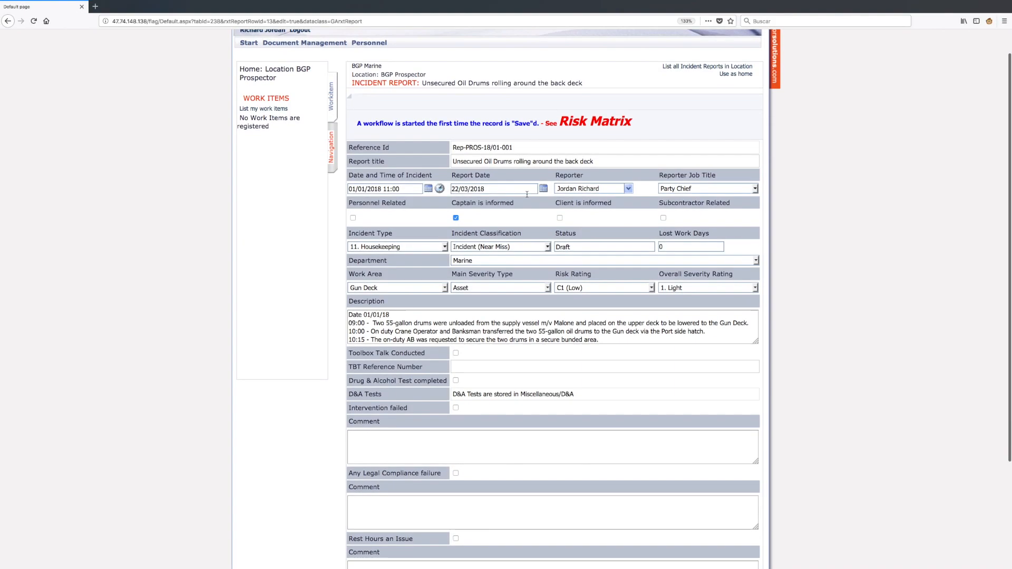
# Mark the intervention as failed and comment that the AB could have informed the bridge about the unfinished task leaving the drums in a hazardous condition
pyautogui.scroll(-5, 553, 285)
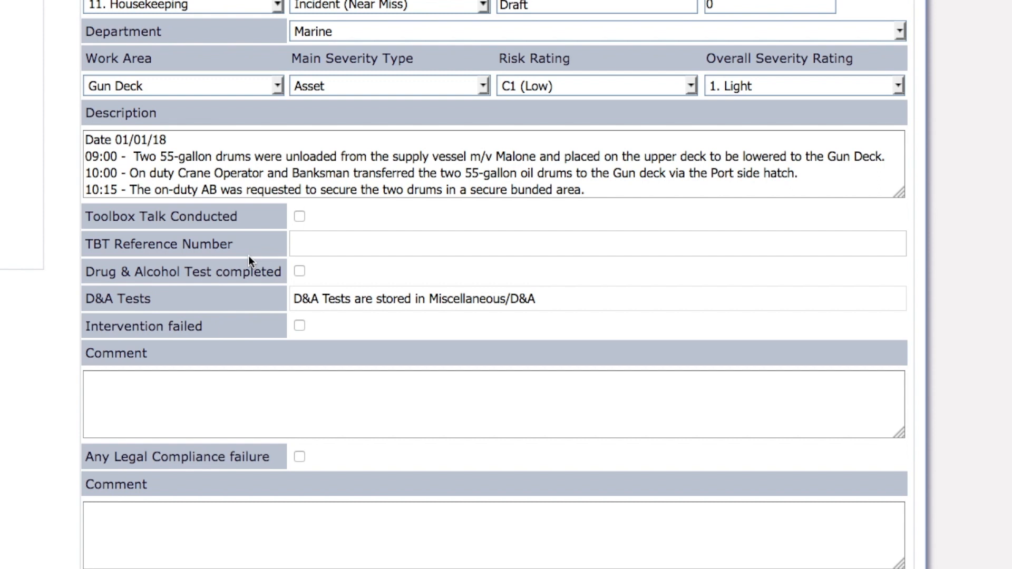
pyautogui.scroll(-2, 248, 255)
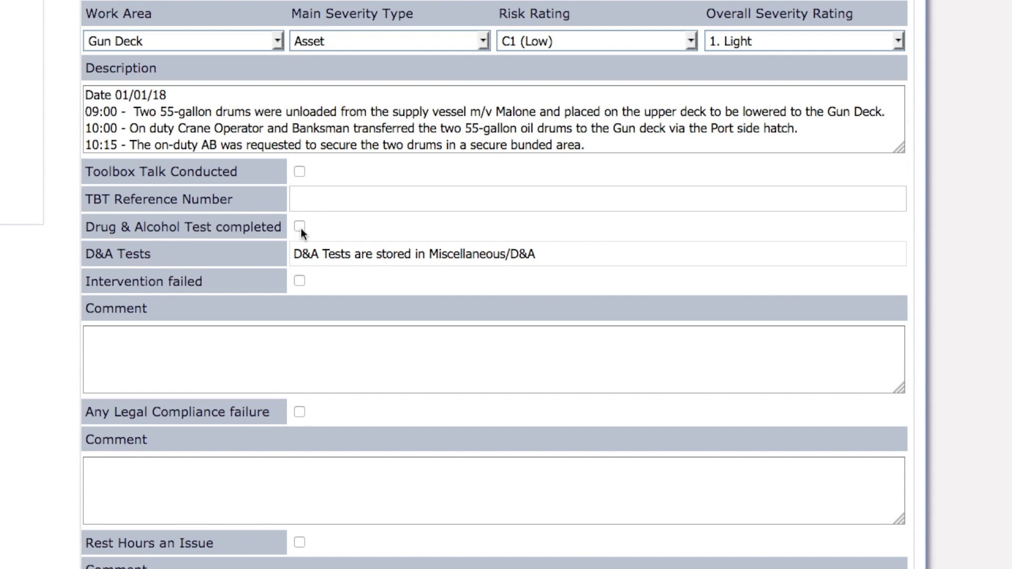
pyautogui.scroll(-1, 300, 232)
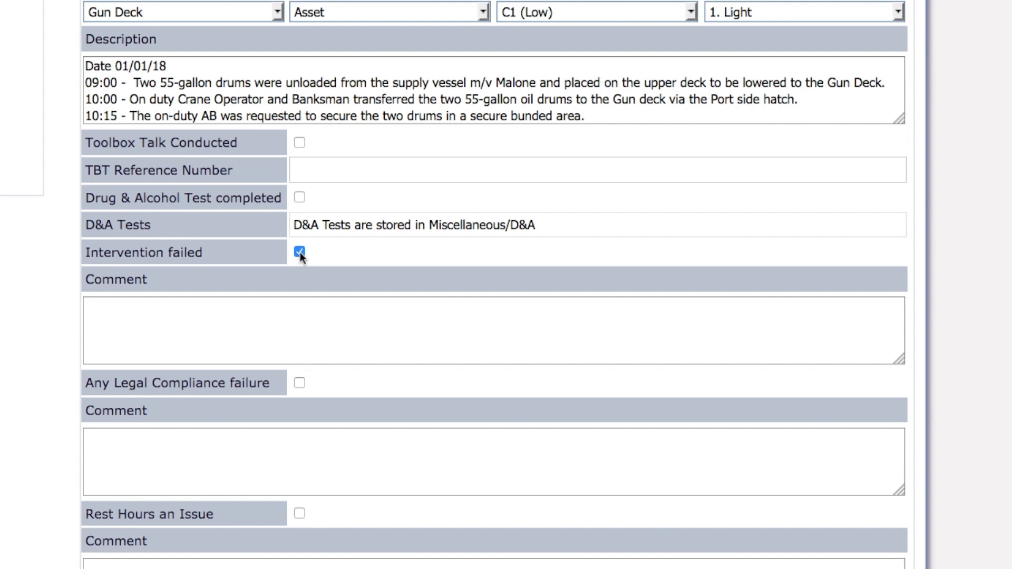
pyautogui.scroll(-1, 275, 267)
pyautogui.click(243, 273)
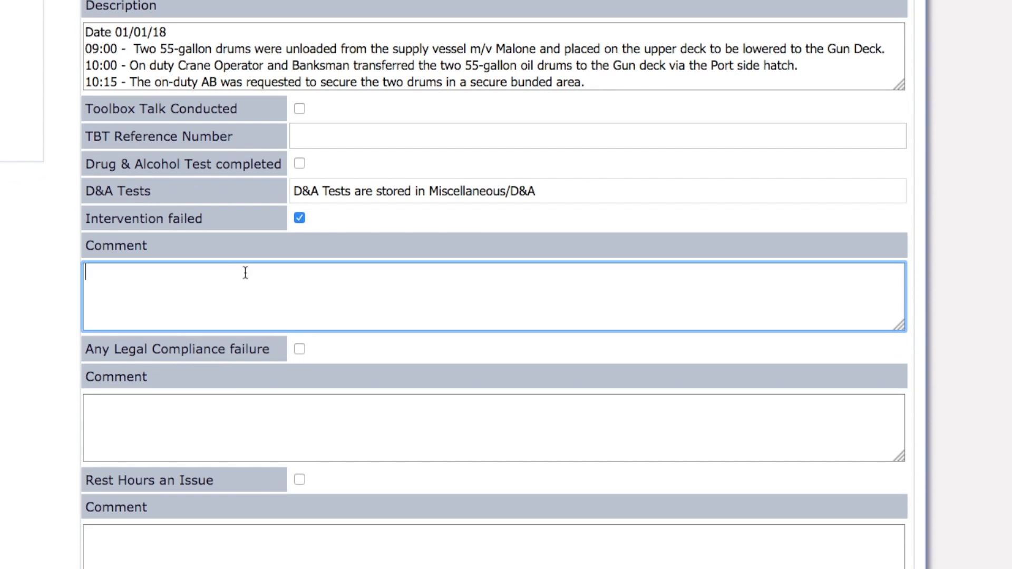
pyautogui.write('AB could have informed the bridge that he had not had time to complete a task and would be leaving the drums in a hazardous')
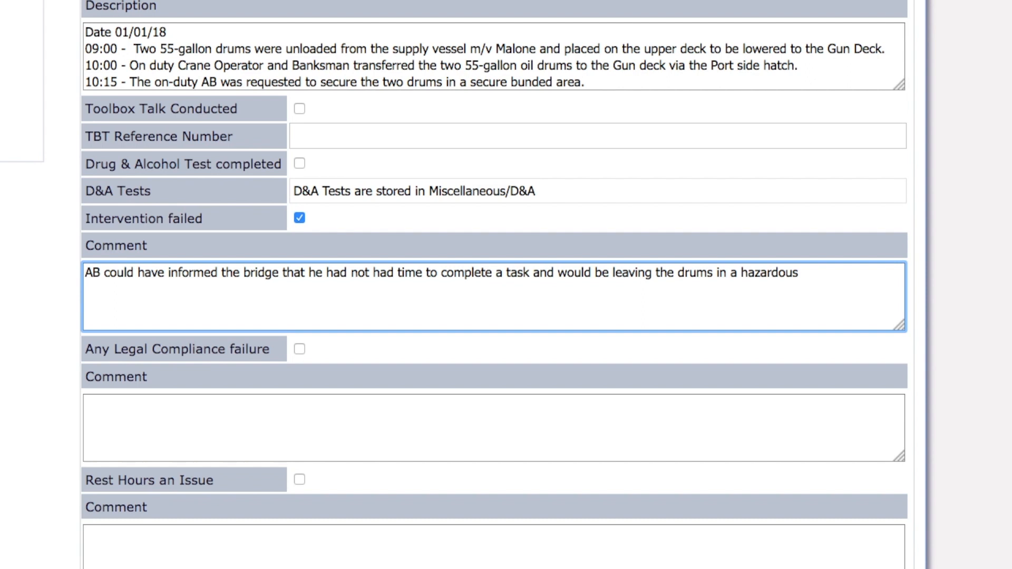
pyautogui.write(' condition.')
# Comment under Rest Hours that the individual had worked 4 hours and been on board 7 days of a 35-day trip, and save the report
pyautogui.scroll(-1, 303, 317)
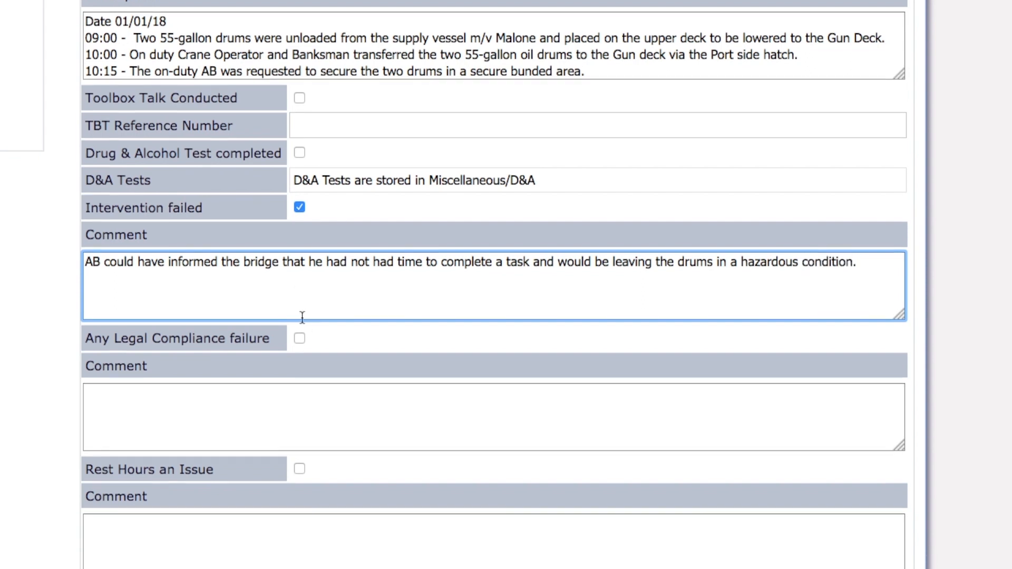
pyautogui.scroll(-3, 302, 317)
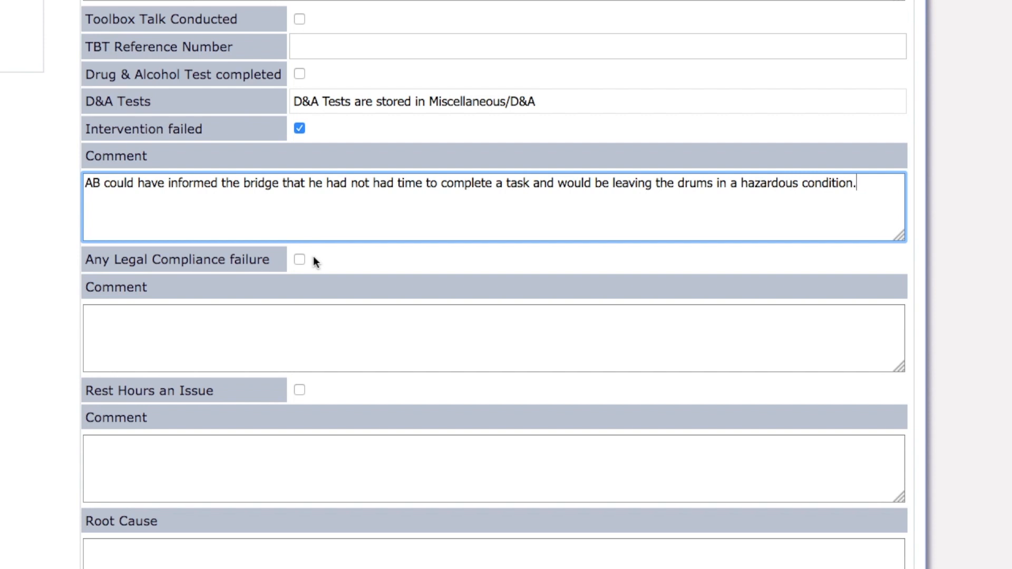
pyautogui.scroll(-5, 298, 229)
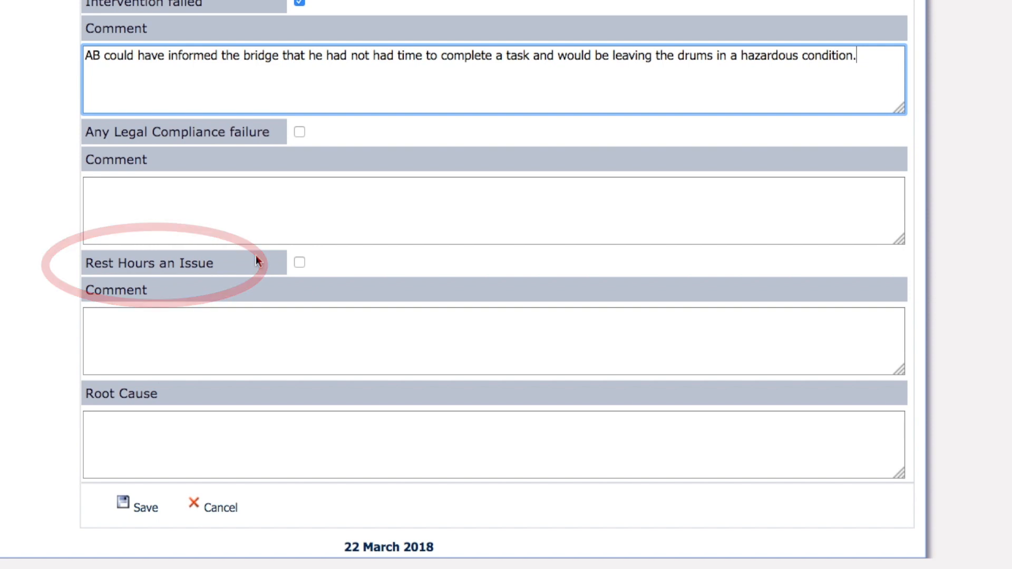
pyautogui.click(211, 329)
pyautogui.write('The individual had been working 4 hours when the incident happened, and had been on board the vessel 7 days of a 35-day trip.')
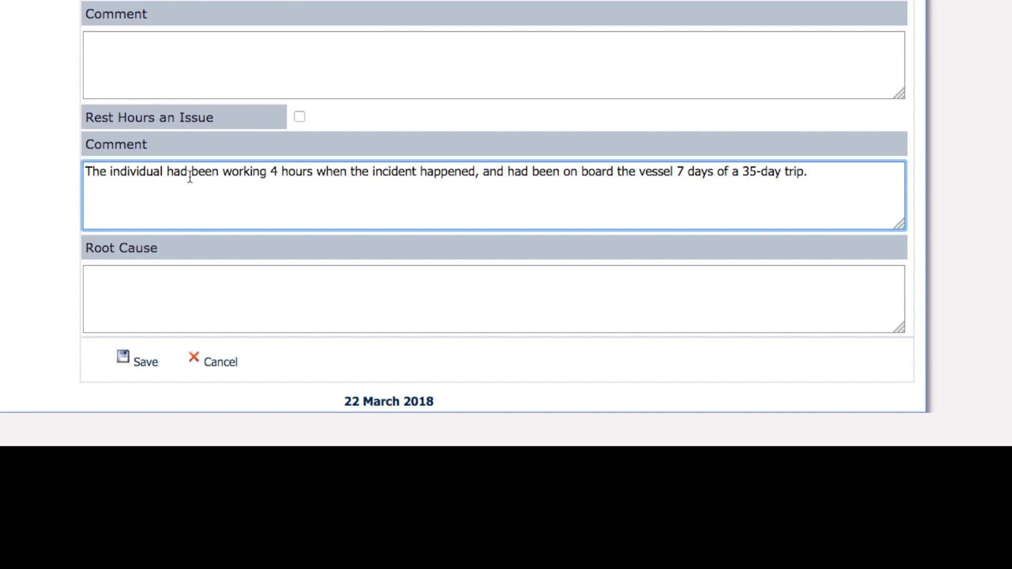
pyautogui.click(141, 363)
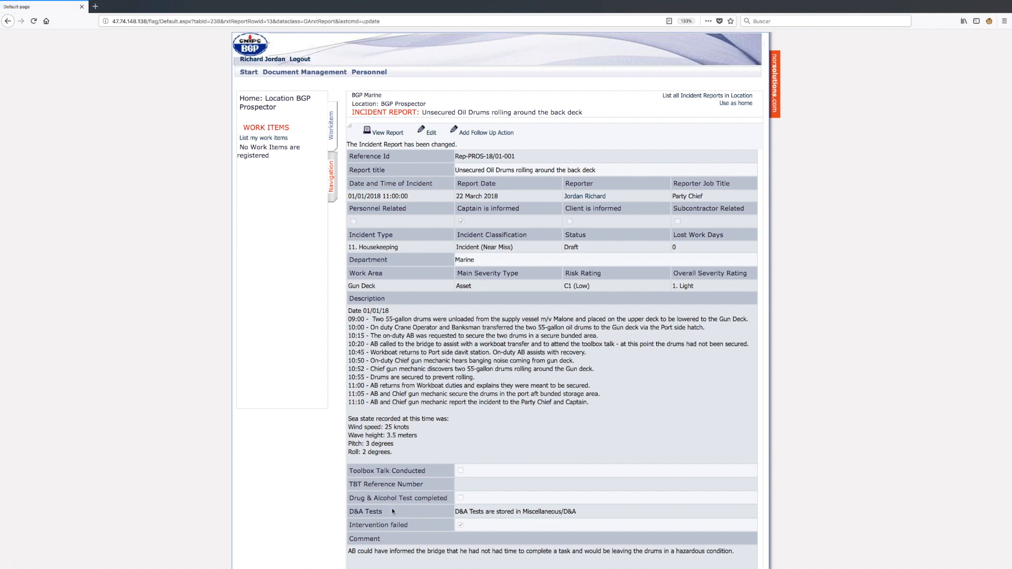
# Look through the saved incident report and its work items, and show its list of eye witnesses
pyautogui.scroll(-10, 393, 512)
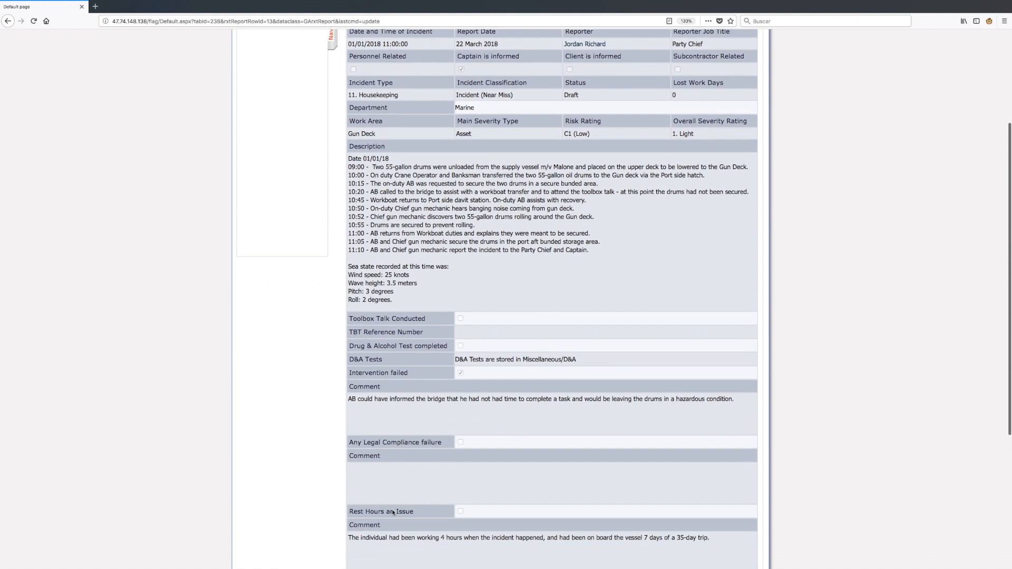
pyautogui.scroll(-2, 393, 513)
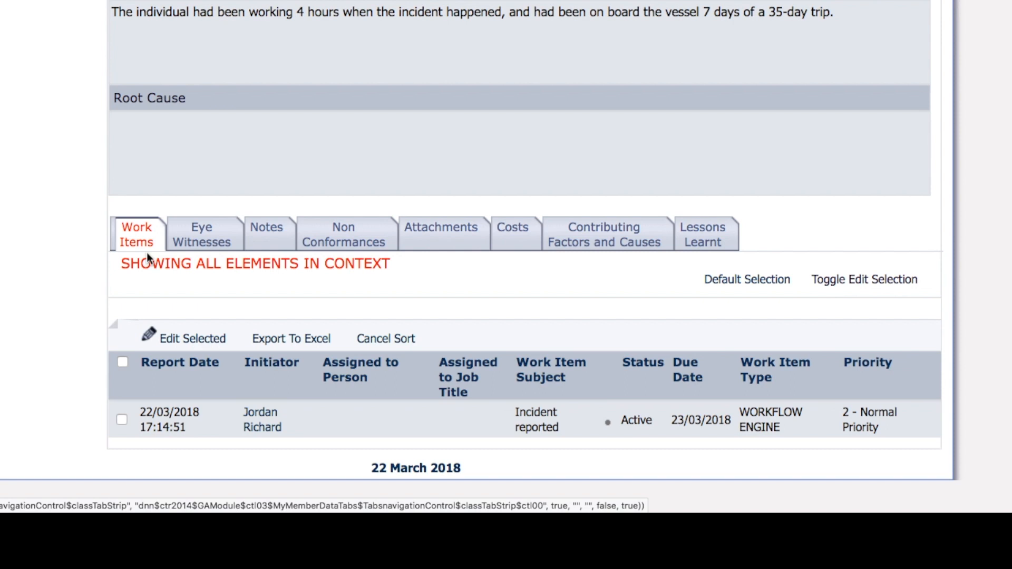
pyautogui.scroll(15, 147, 255)
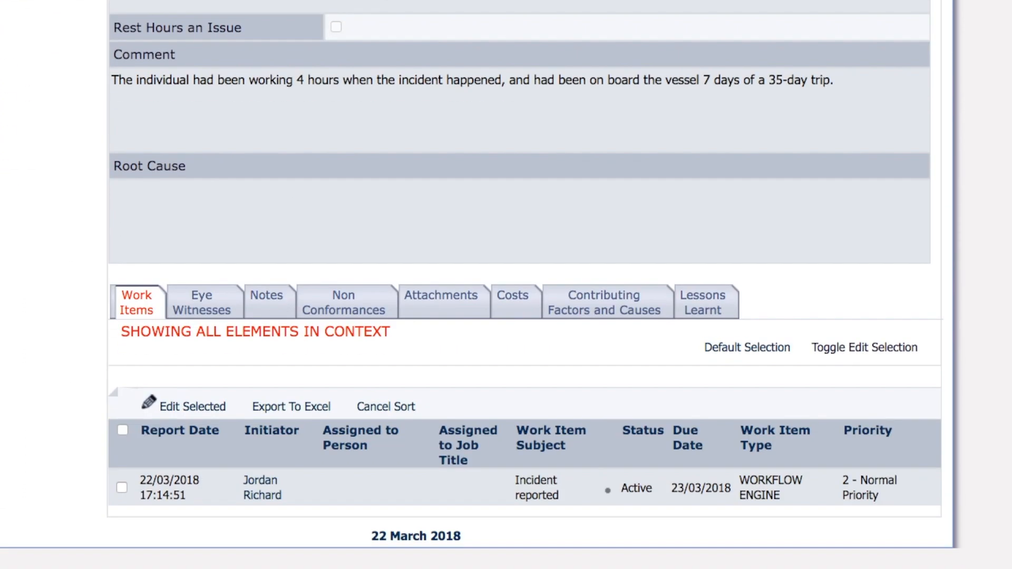
pyautogui.click(205, 309)
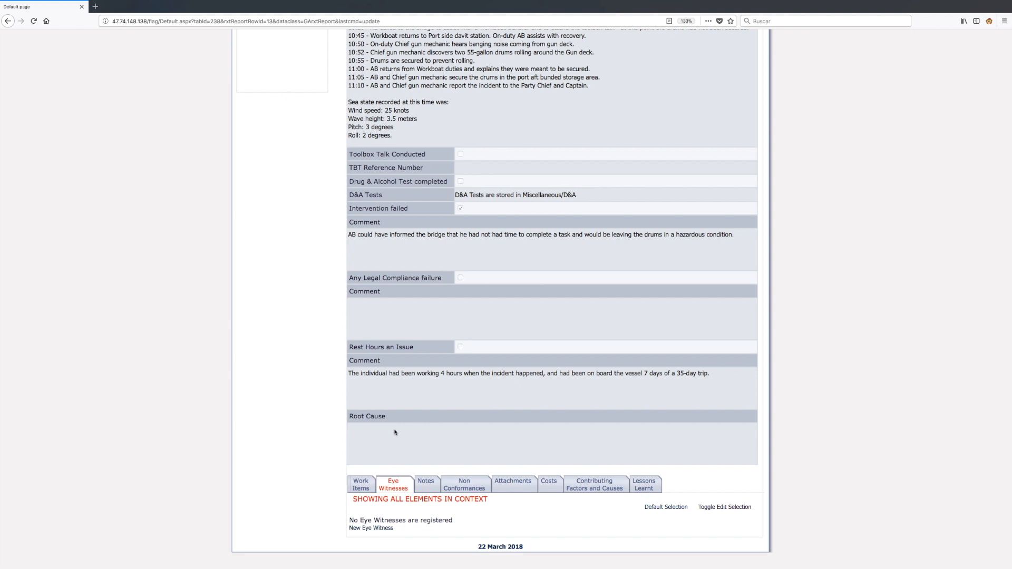
# Start a new eye-witness record on the incident report, choosing the witness's name and BGP Marine as the parent company
pyautogui.click(371, 529)
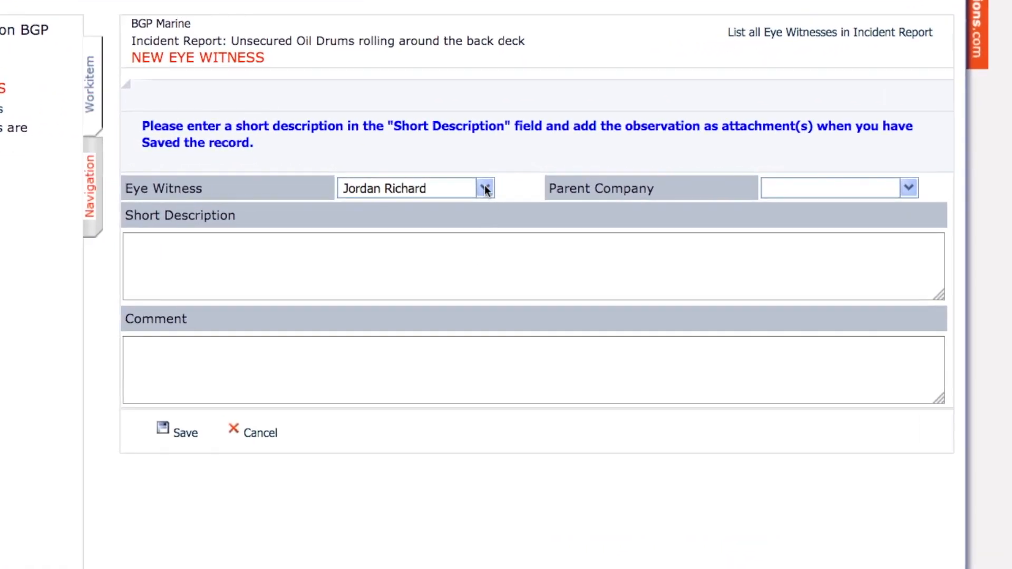
pyautogui.click(485, 188)
pyautogui.write('Ric')
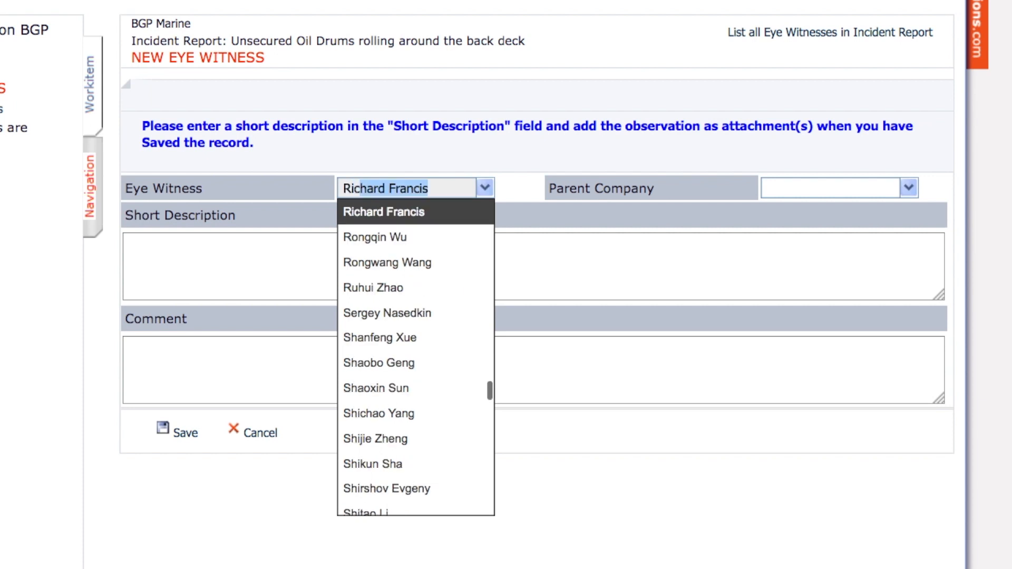
pyautogui.click(483, 187)
pyautogui.click(910, 188)
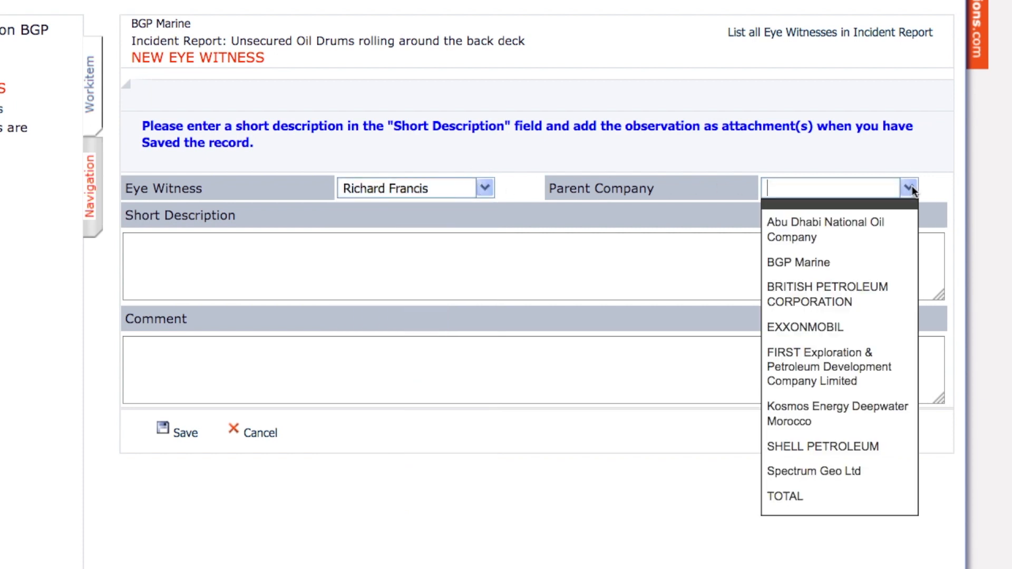
pyautogui.click(821, 258)
# Enter the short description "I went to the Back deck to investigate a banging sound. When I got there I observed two 55-gallon drums rolling around."
pyautogui.click(821, 253)
pyautogui.write('I w')
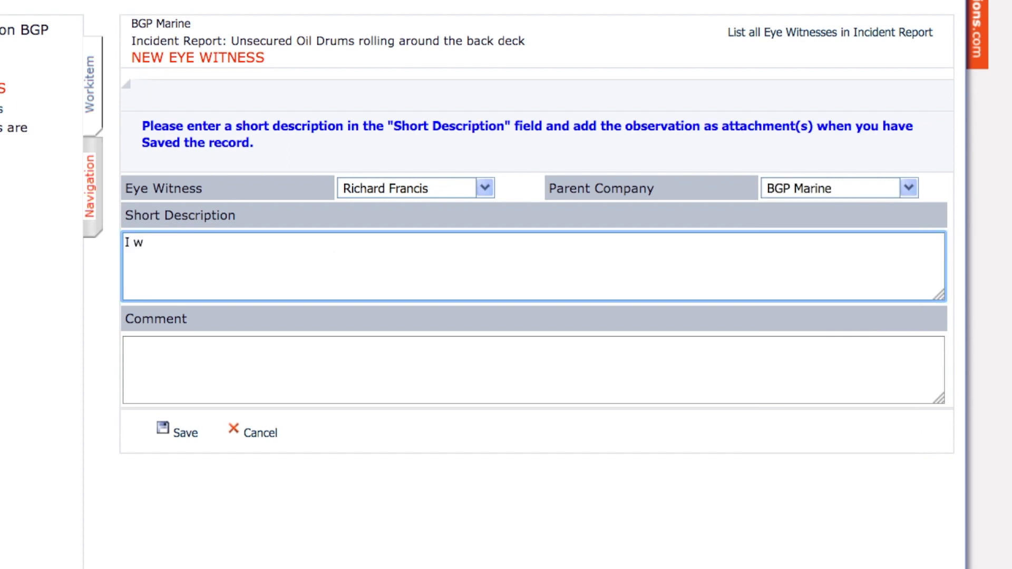
pyautogui.write('ent to the Back deck to investigate a banging sound. When I got there I observed two 55-gal')
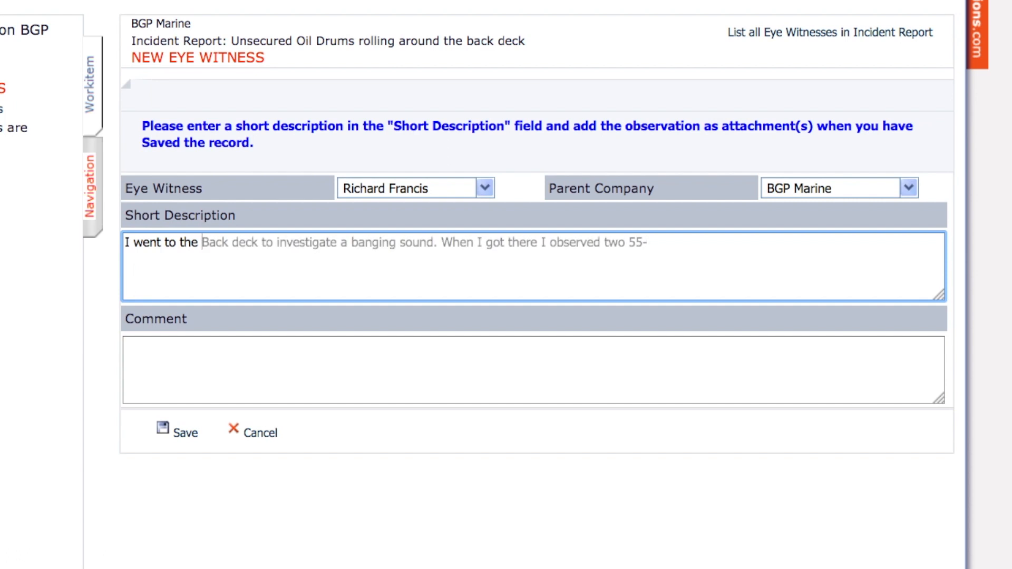
pyautogui.write('lon')
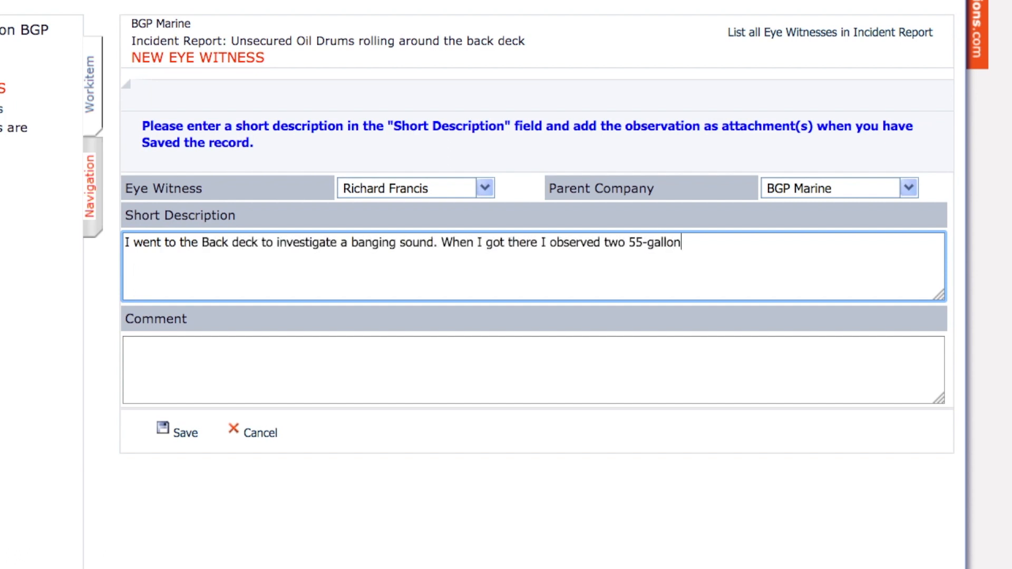
pyautogui.write(' drums rolling aroun')
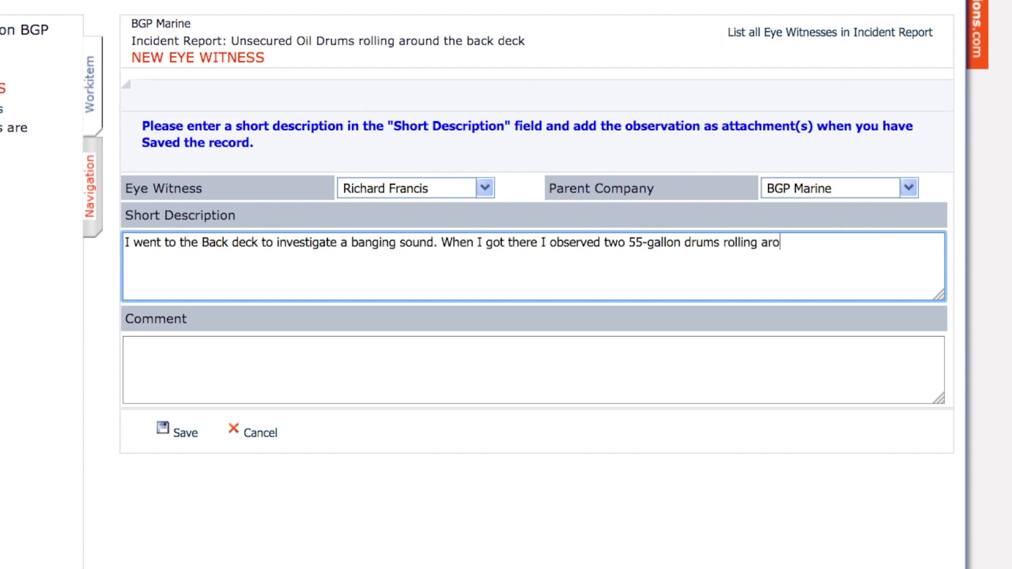
pyautogui.write('d.')
# Add the comment "Gun Chief was interviewed 2 hours after the incident was first reported." and save the eye-witness record
pyautogui.click(294, 364)
pyautogui.write('Gun Chief ')
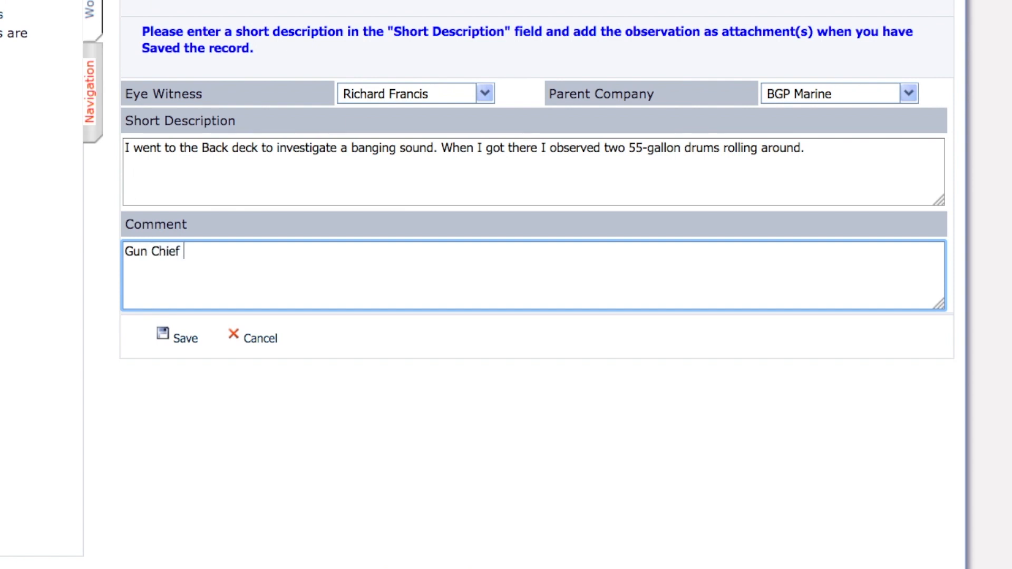
pyautogui.write('was interviewed 2 hours after the incident was f')
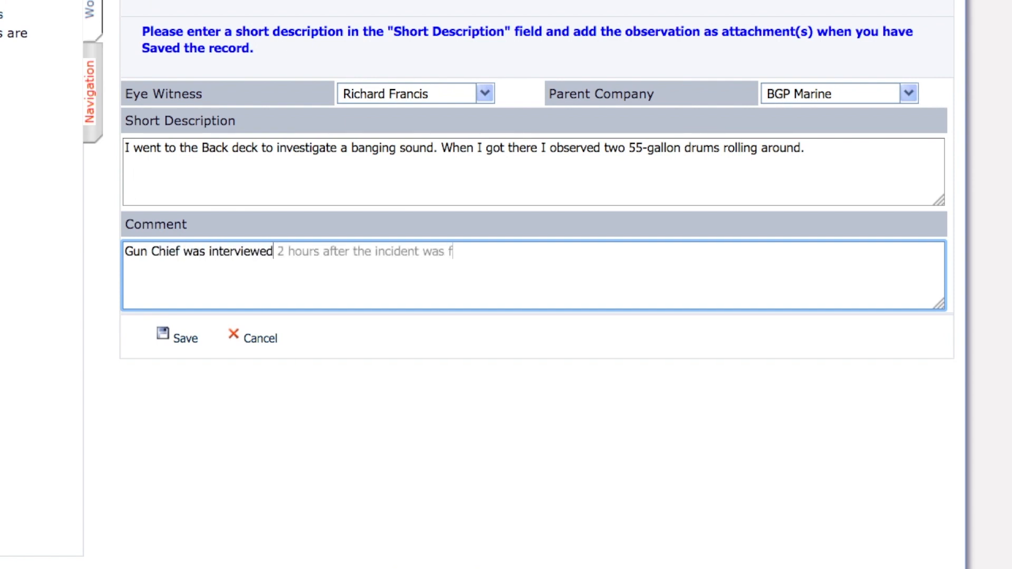
pyautogui.write('irst reporte')
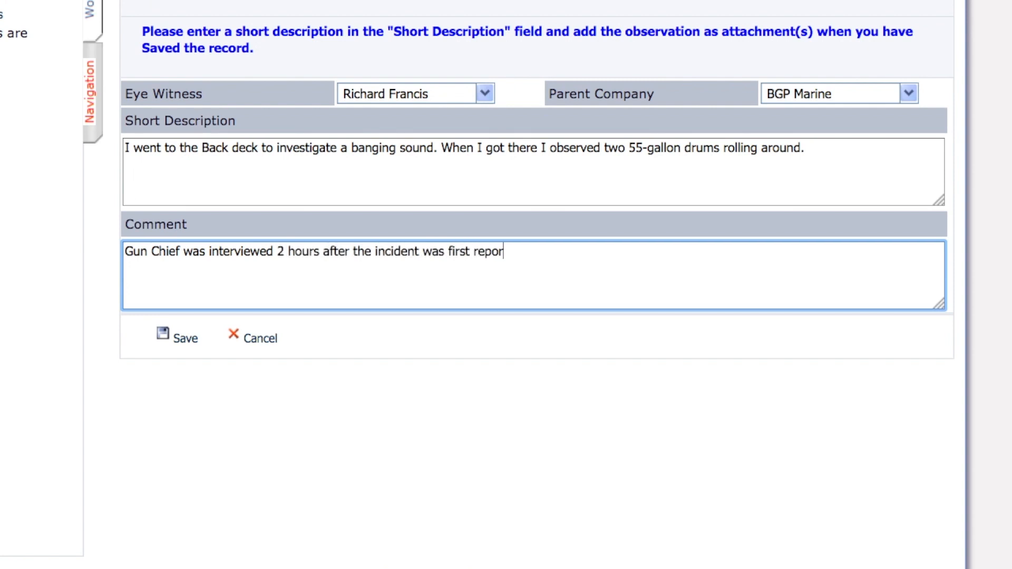
pyautogui.write('d.')
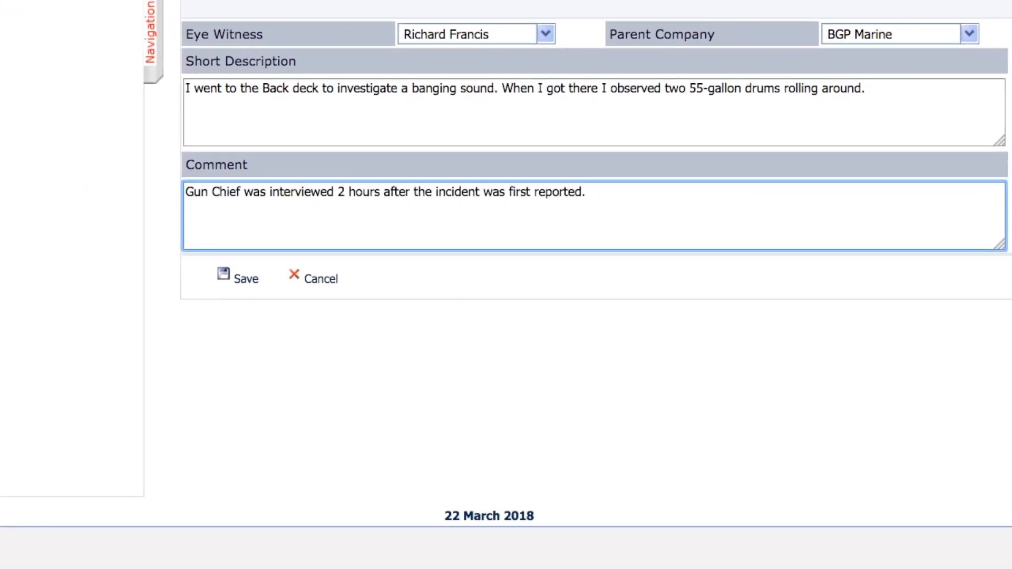
pyautogui.click(244, 280)
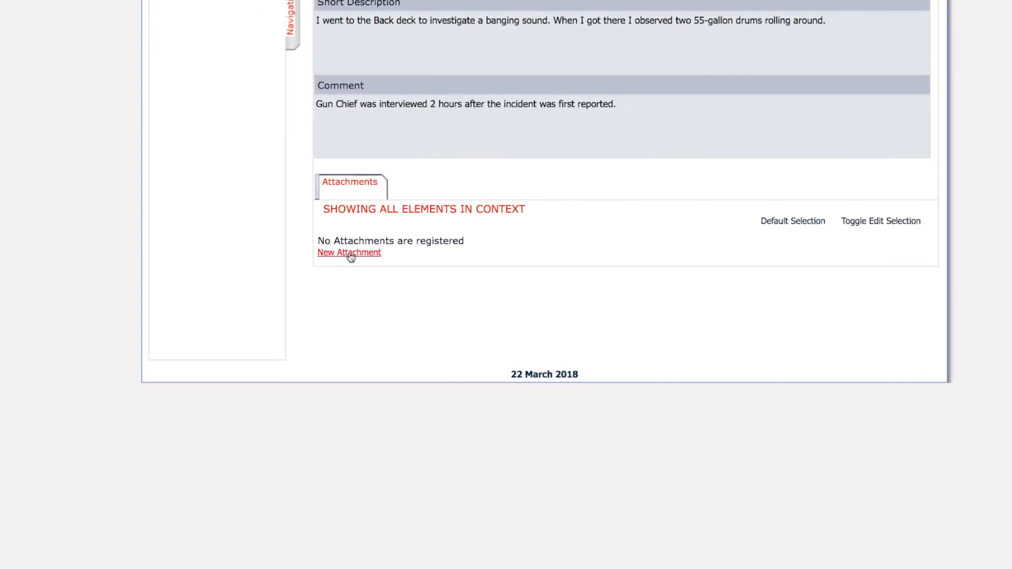
# Start a new attachment on the eye-witness record with the document name "Chief Gun Mechanic's statement"
pyautogui.click(350, 253)
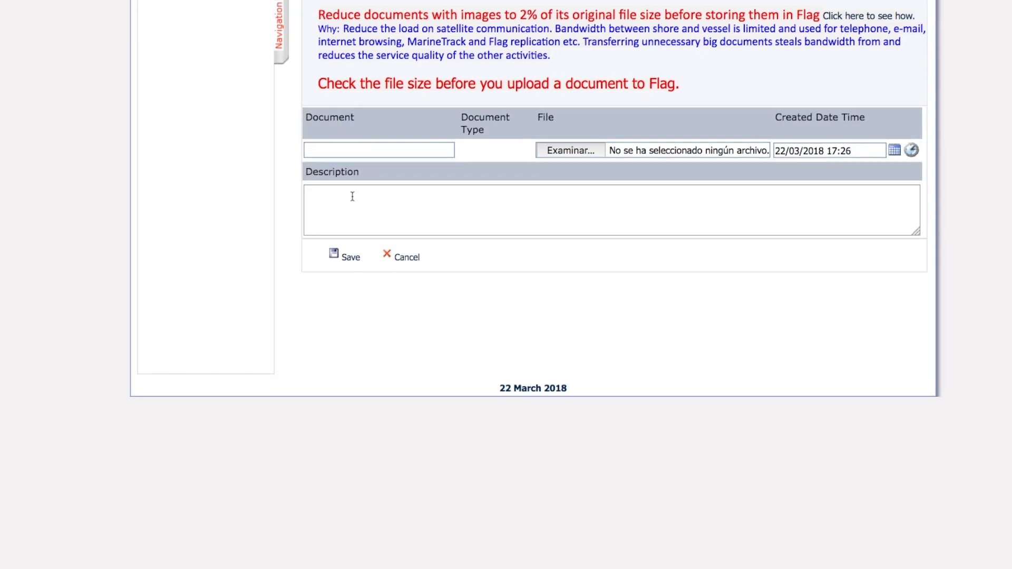
pyautogui.click(358, 172)
pyautogui.write('Chie')
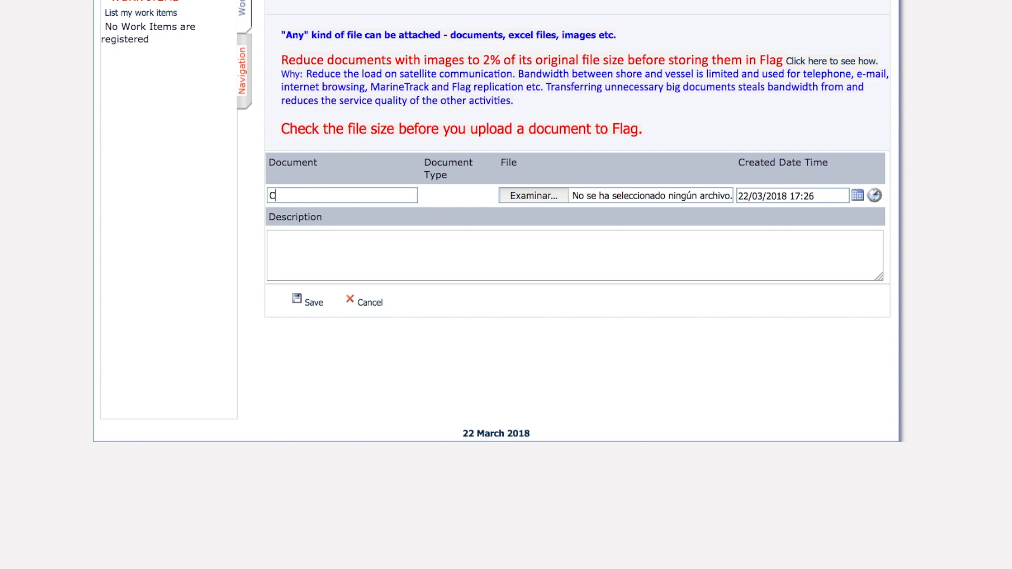
pyautogui.write("f Gun Mechanic's statement")
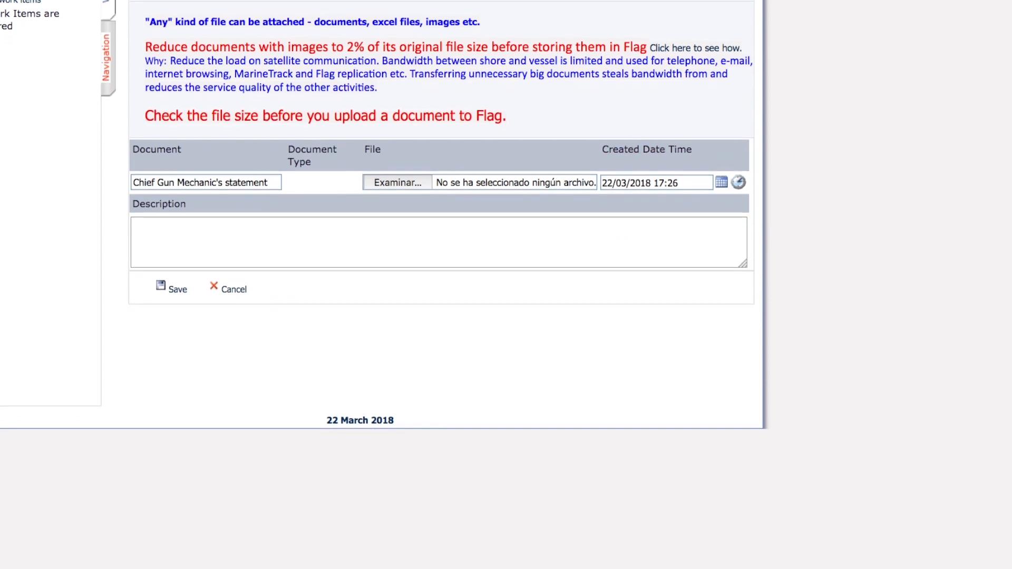
# Describe the attachment as "Statement provided at 12:00 hrs by the Chief Gun Mechanic." and save it
pyautogui.click(135, 225)
pyautogui.write('Statement provided')
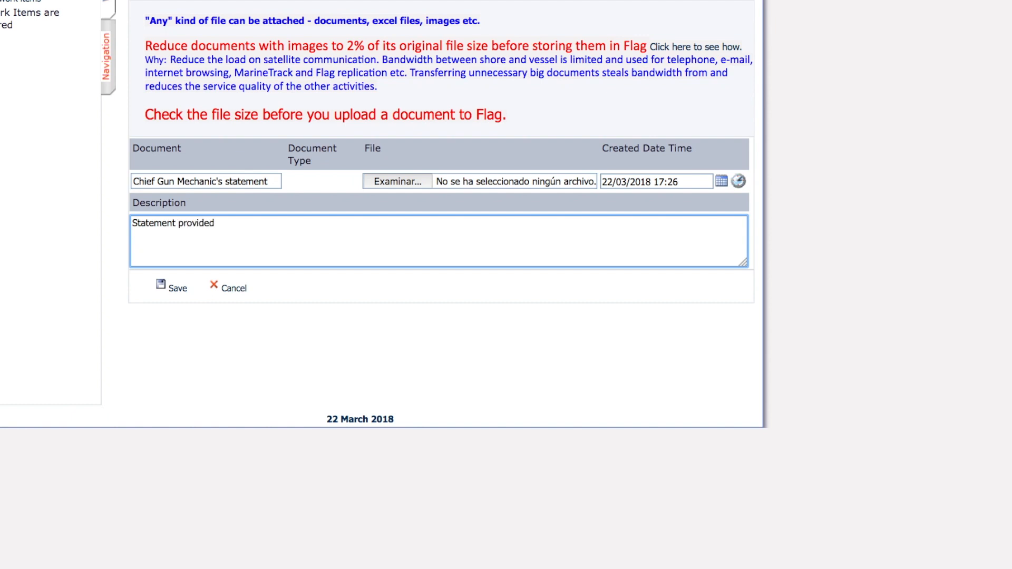
pyautogui.write(' at 12:00 hrs by the Chief Gun Mecha')
pyautogui.press('BackSpace')
pyautogui.write('hanic.')
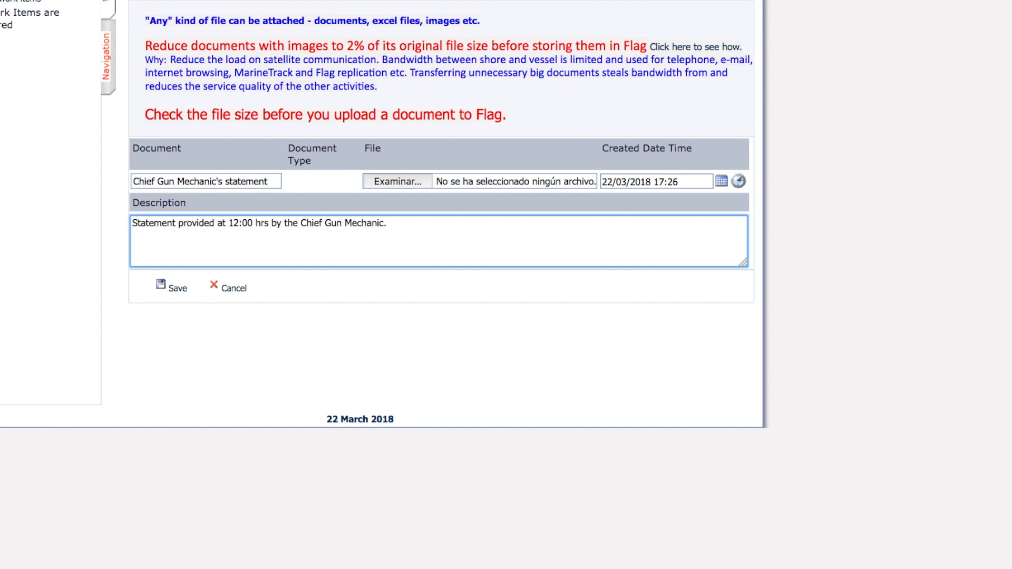
pyautogui.click(179, 290)
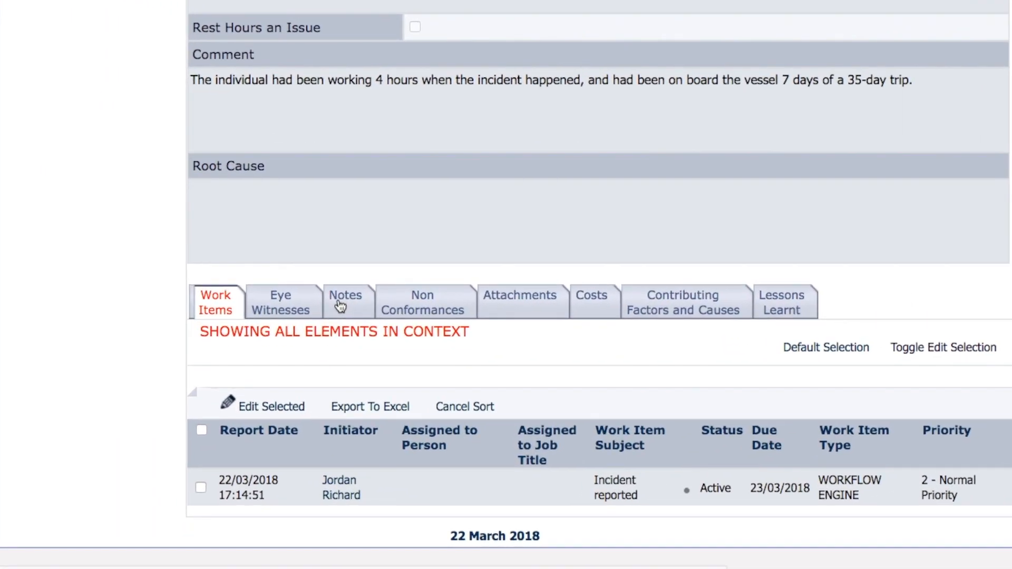
# Start a new note on the incident report with the subject "Equipment used", and check its creator and date choices
pyautogui.click(348, 318)
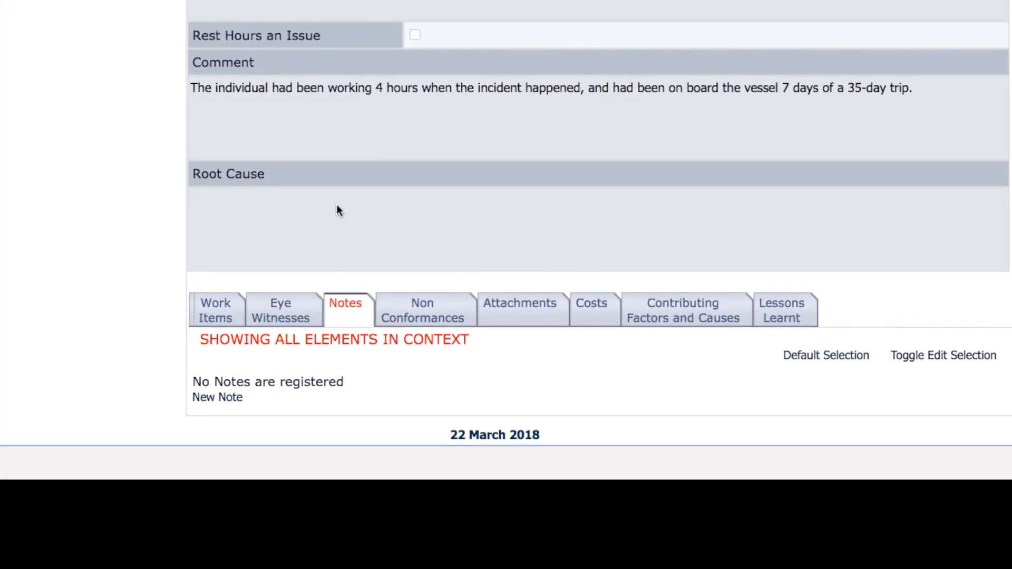
pyautogui.click(226, 399)
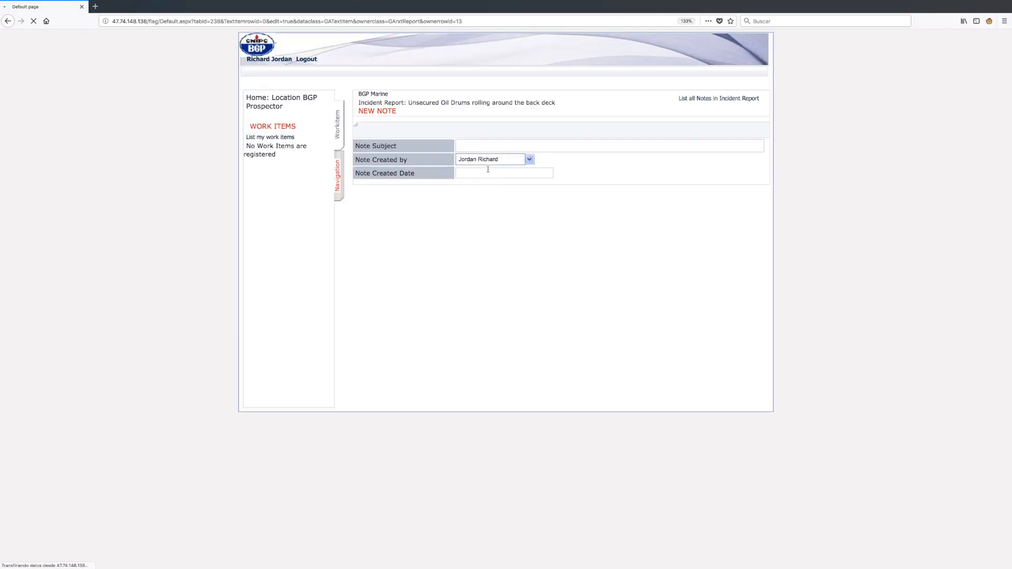
pyautogui.click(471, 147)
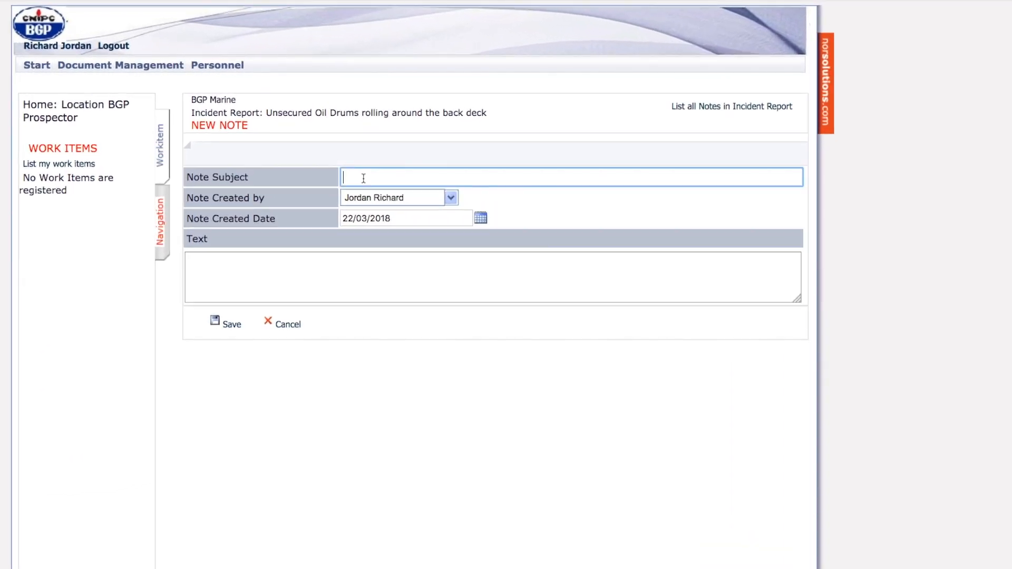
pyautogui.write('Equipment used')
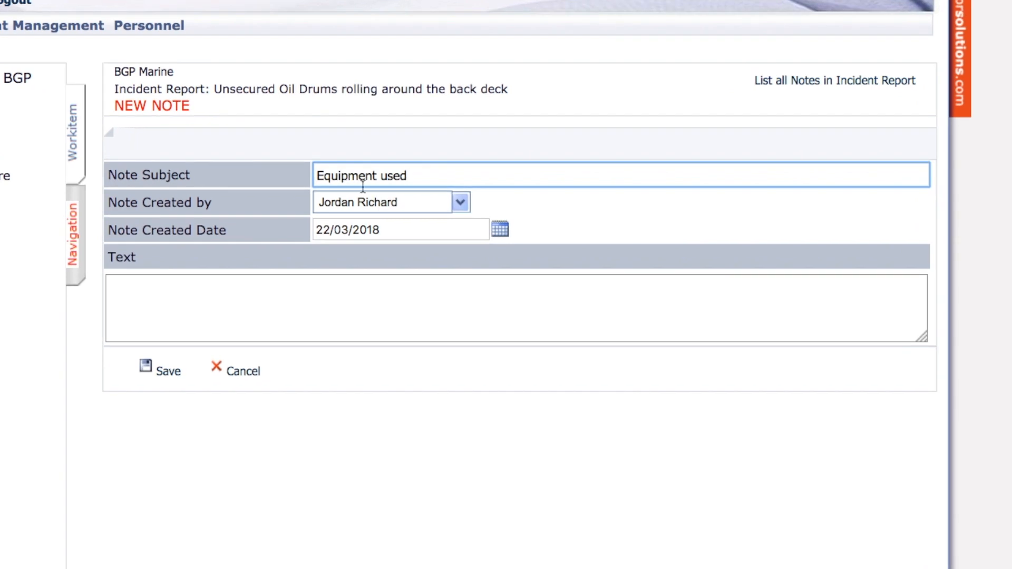
pyautogui.click(460, 203)
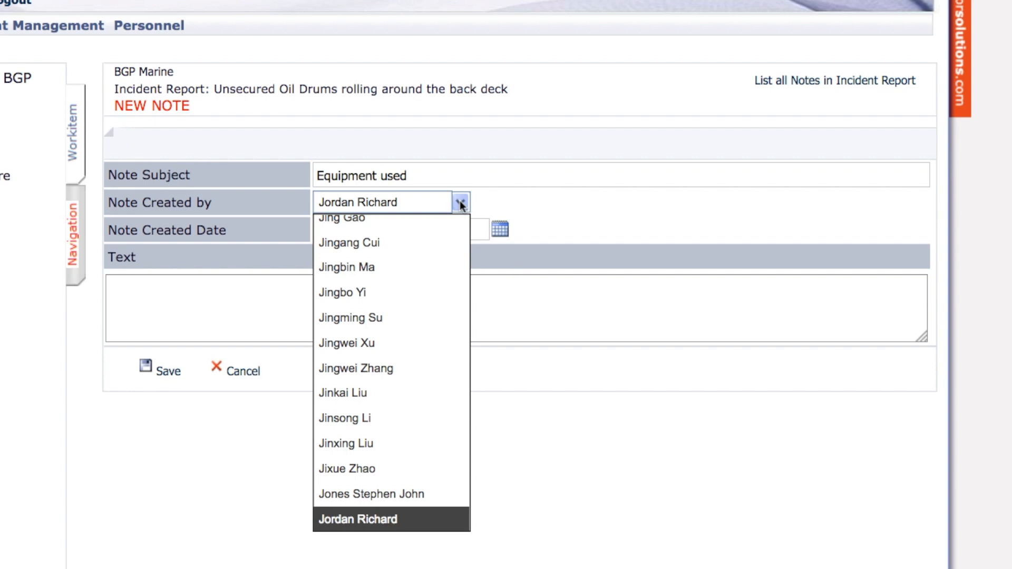
pyautogui.click(461, 203)
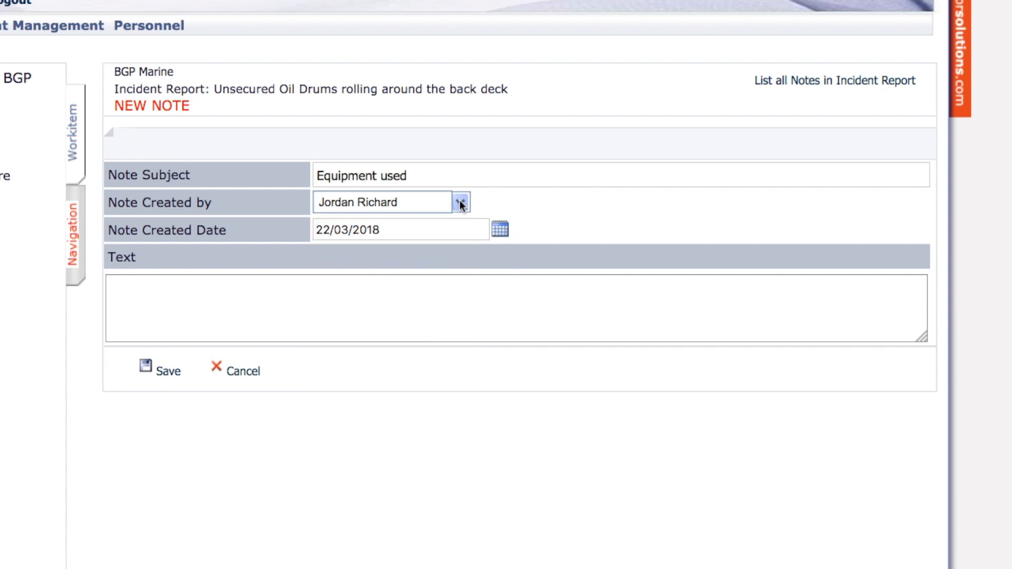
pyautogui.click(500, 230)
pyautogui.click(500, 230)
# Write the note text "Investigation team checked the back deck and all equipment required to secure the drums was available and in good condition."
pyautogui.click(309, 327)
pyautogui.write('Investigation')
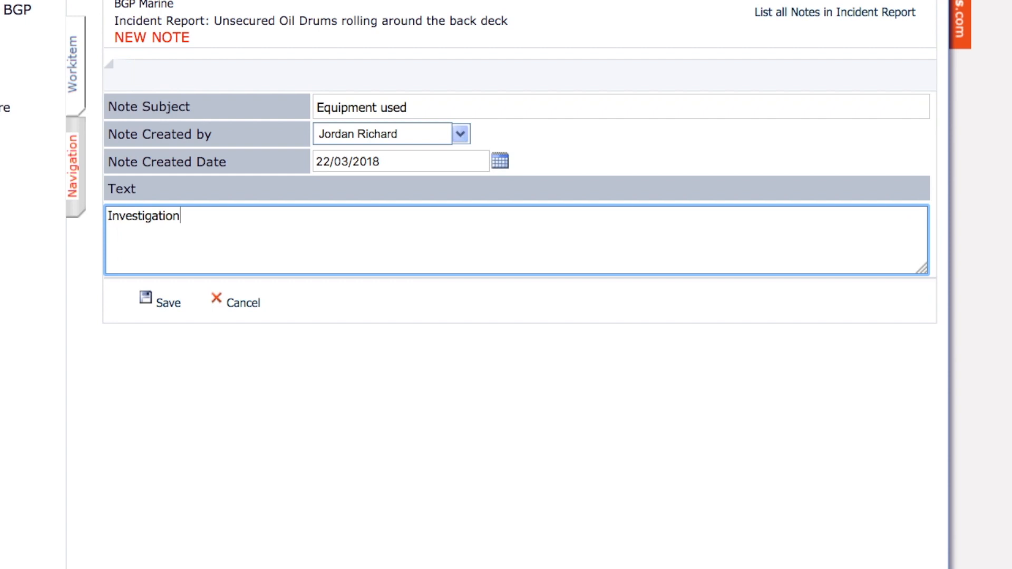
pyautogui.write(' team checked the back deck and all equipment required to secure the drums was available and in good condition.')
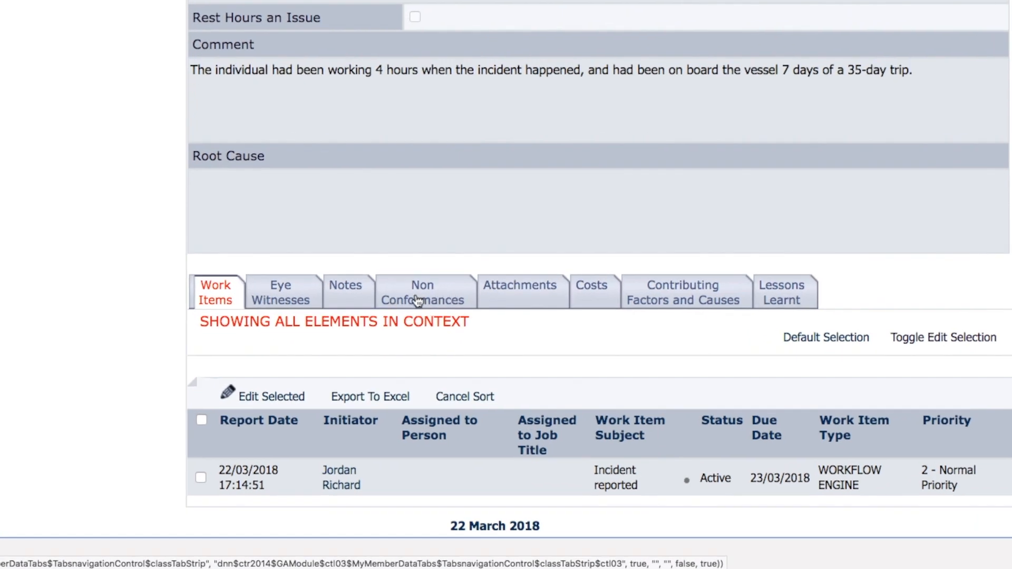
# Look through the incident report's lists of non-conformances, attachments and costs
pyautogui.click(419, 299)
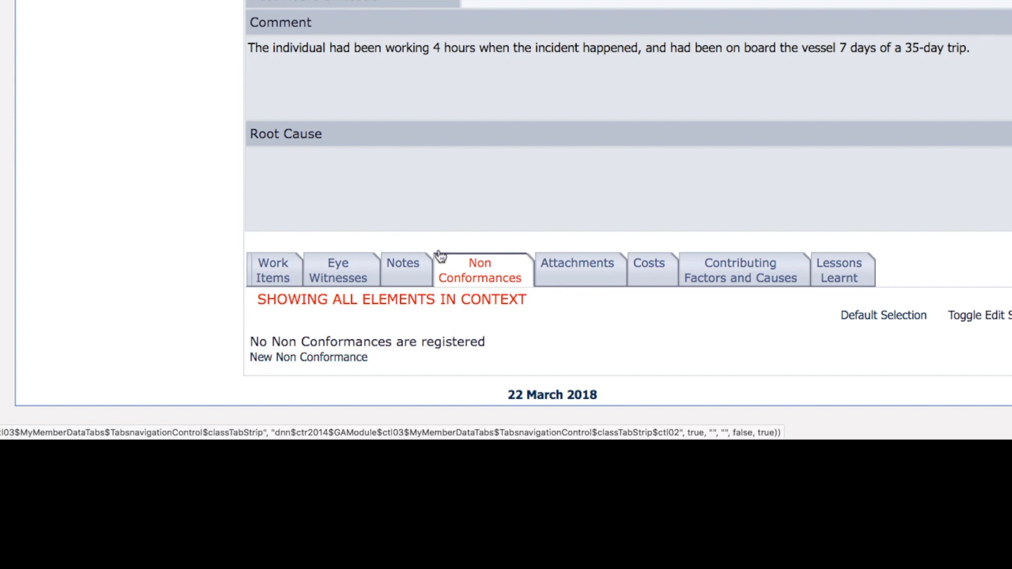
pyautogui.click(579, 268)
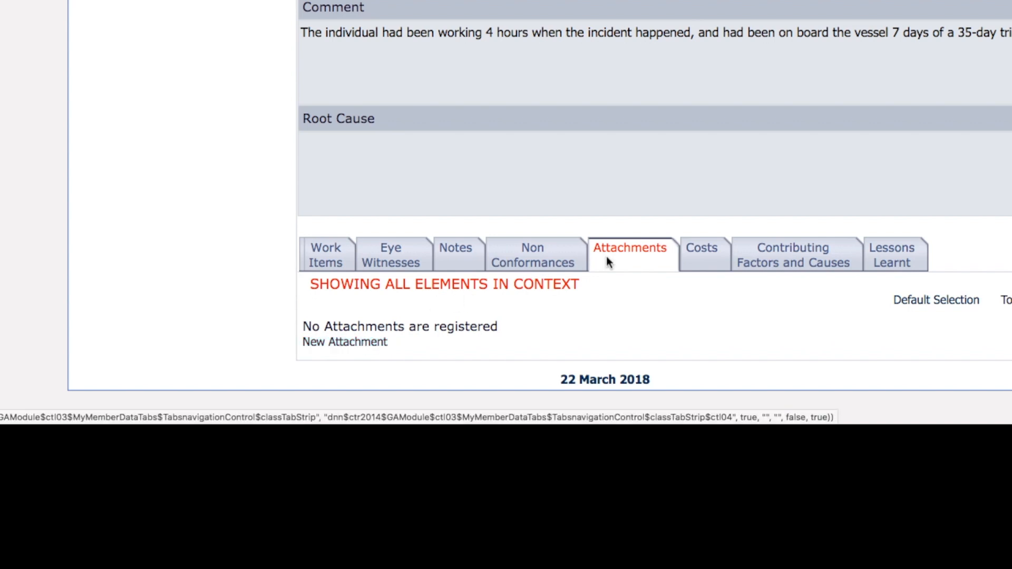
pyautogui.click(689, 259)
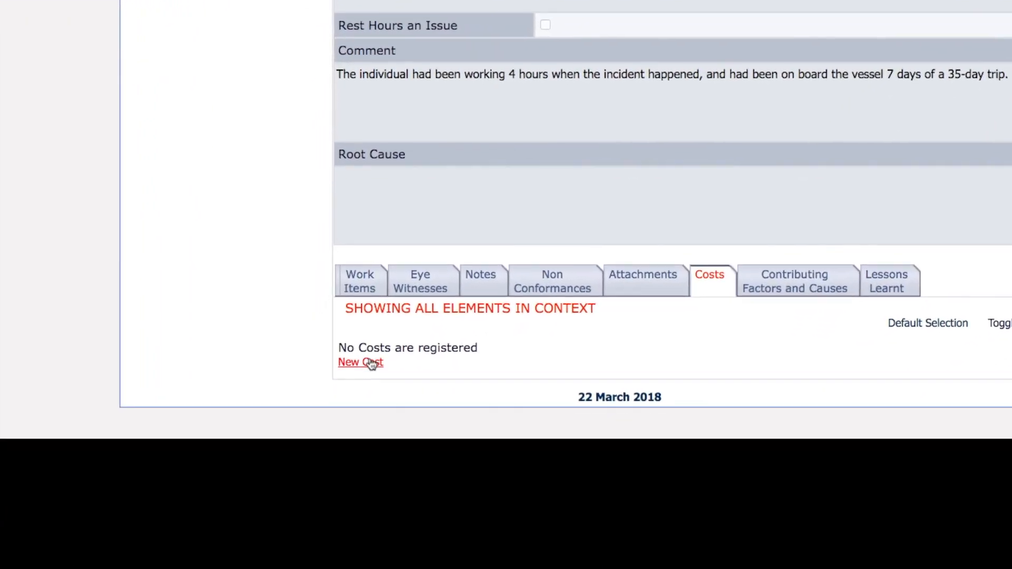
# Fill in a $3000 Operational cost with the comment "Helicopter for Vessel Manager to come to the vessel.", and cancel the entry
pyautogui.click(369, 363)
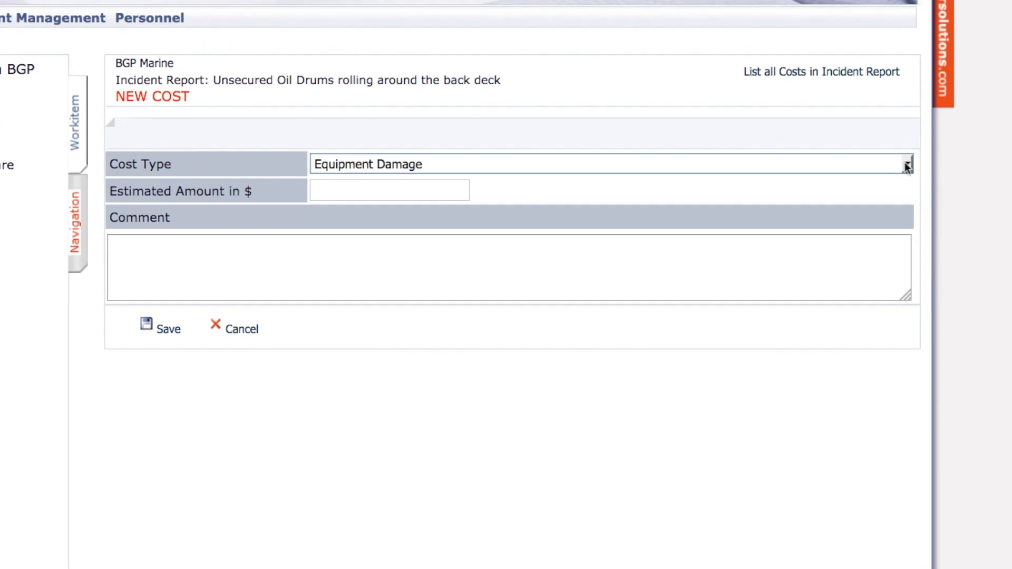
pyautogui.click(876, 161)
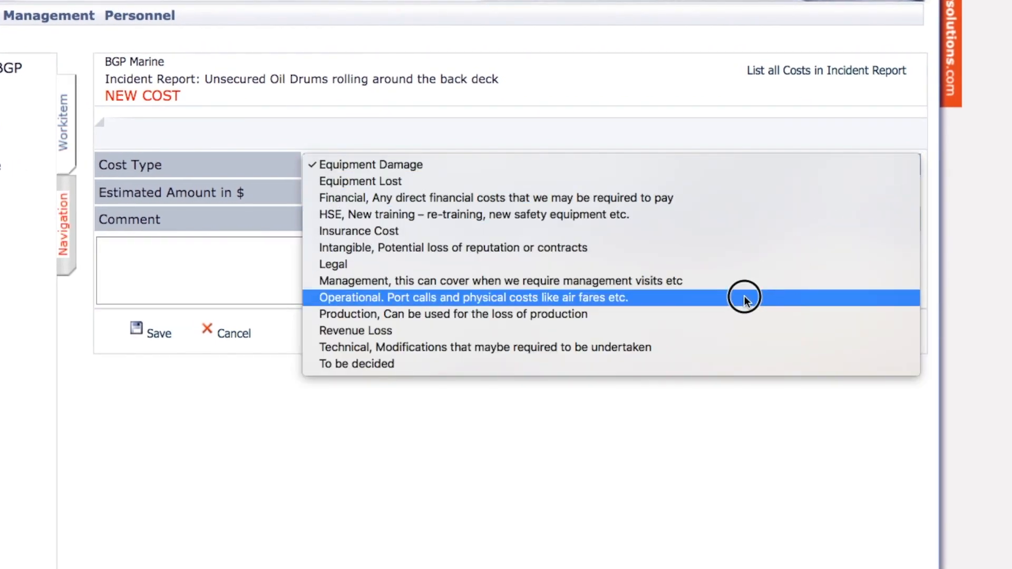
pyautogui.click(743, 298)
pyautogui.click(384, 189)
pyautogui.write('3000')
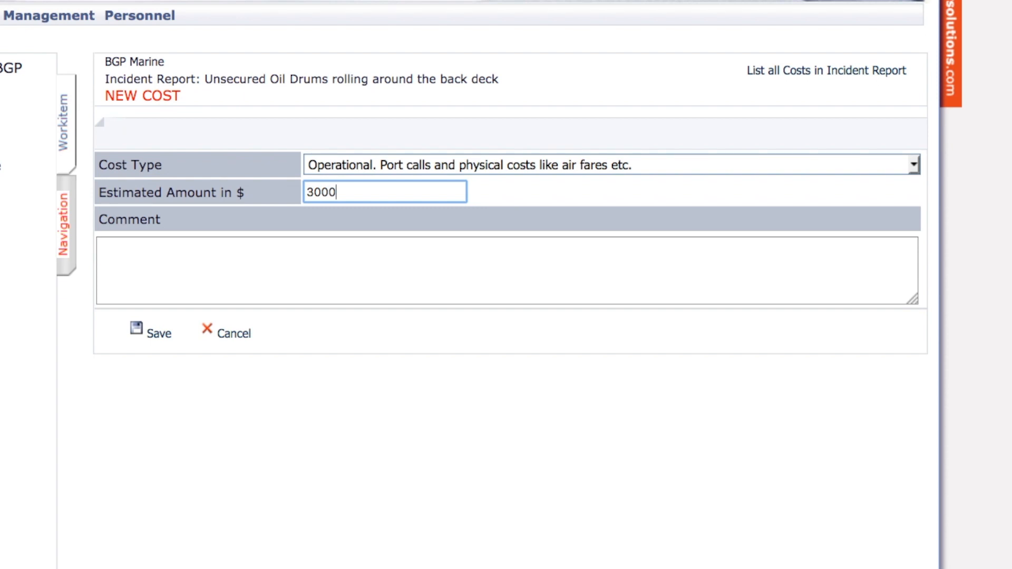
pyautogui.press('Tab')
pyautogui.write('Hel')
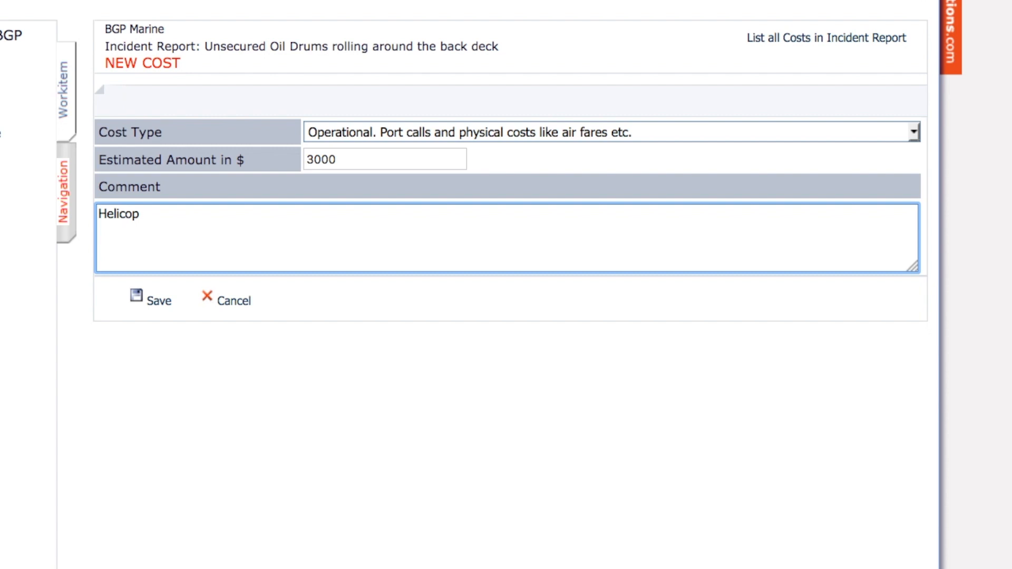
pyautogui.write('icopter for Vessel Manager to come to the vessel.')
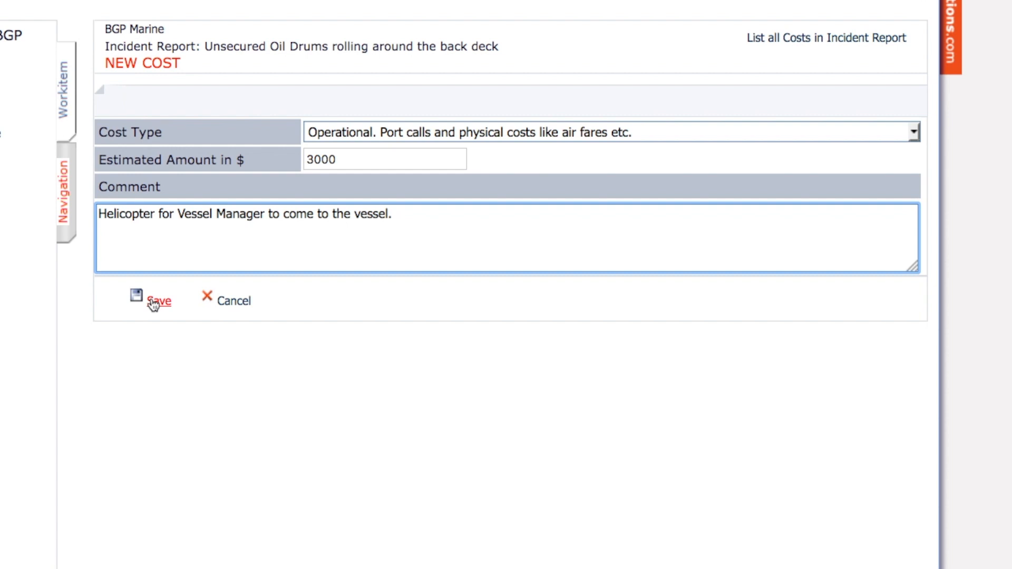
pyautogui.click(237, 305)
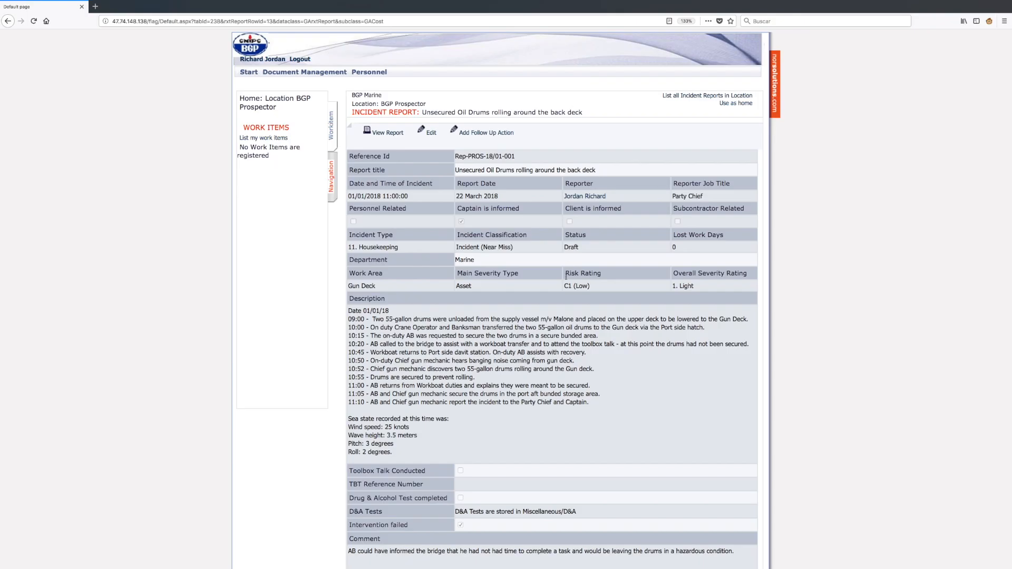
# Start a new contributing factor or cause on the incident report as Immediate Cause, "5.06: Incorrect placement of tools, equipment or materials"
pyautogui.scroll(-10, 565, 282)
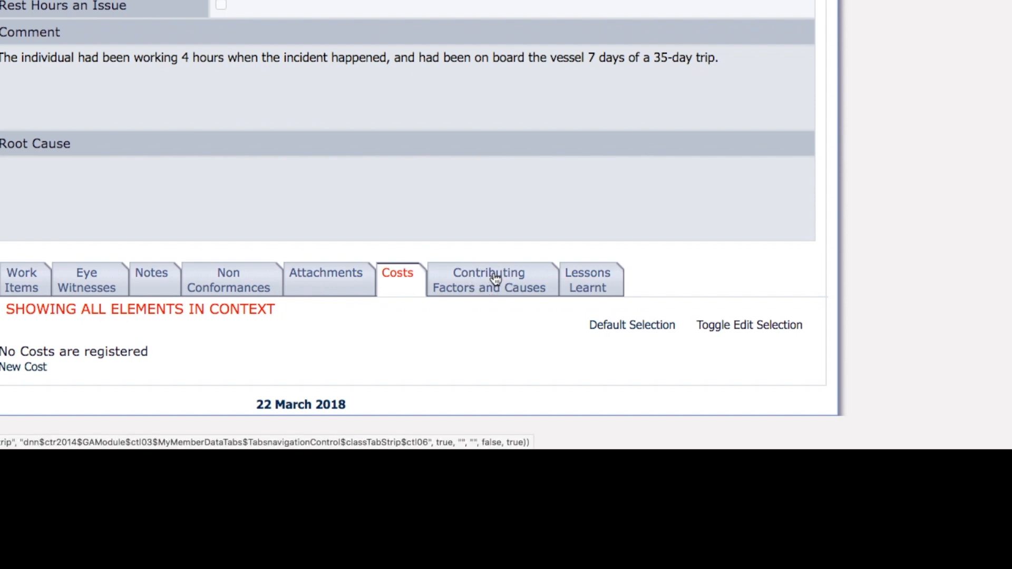
pyautogui.click(496, 279)
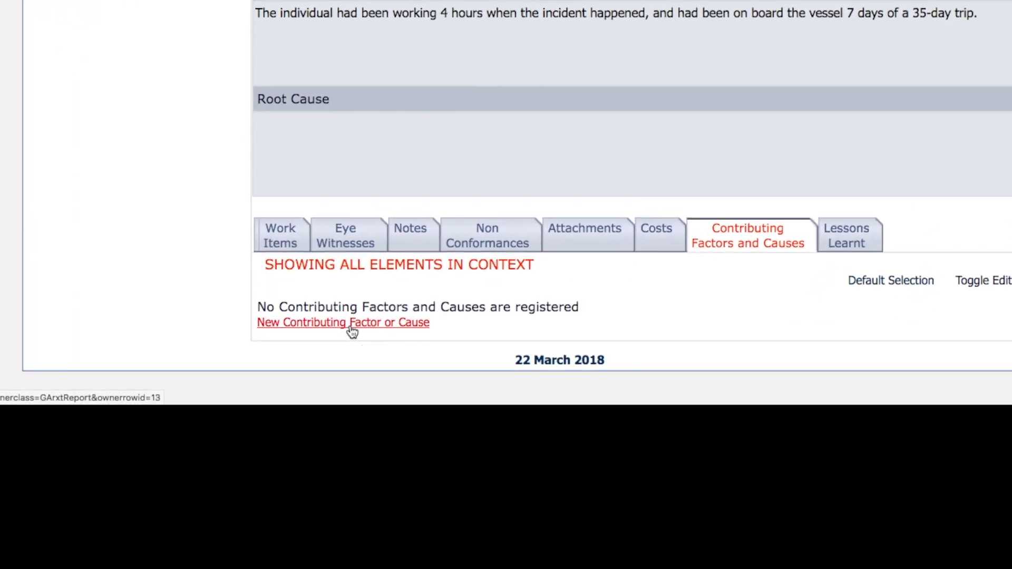
pyautogui.click(351, 327)
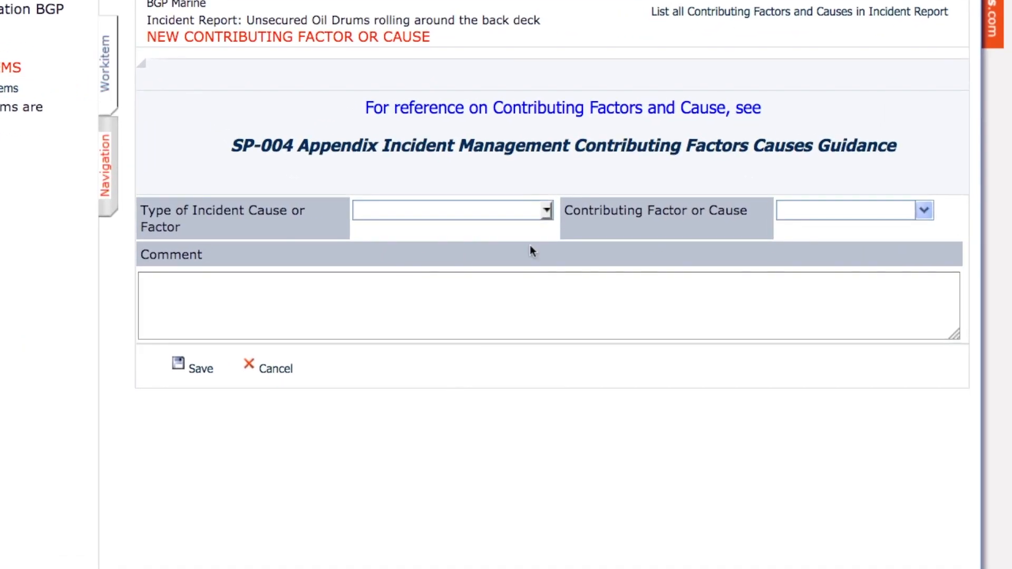
pyautogui.click(552, 200)
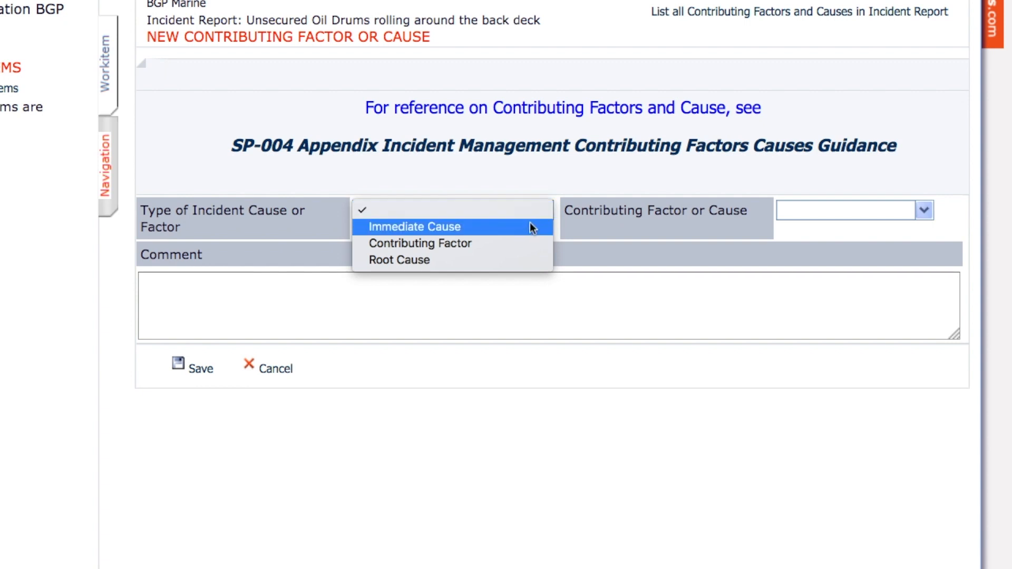
pyautogui.click(527, 226)
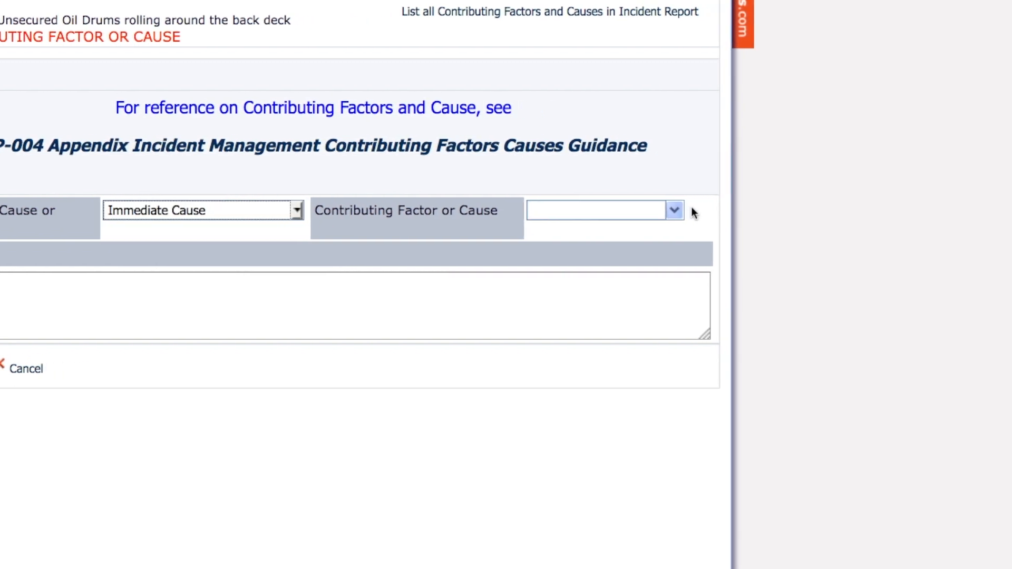
pyautogui.click(792, 210)
pyautogui.scroll(-10, 654, 260)
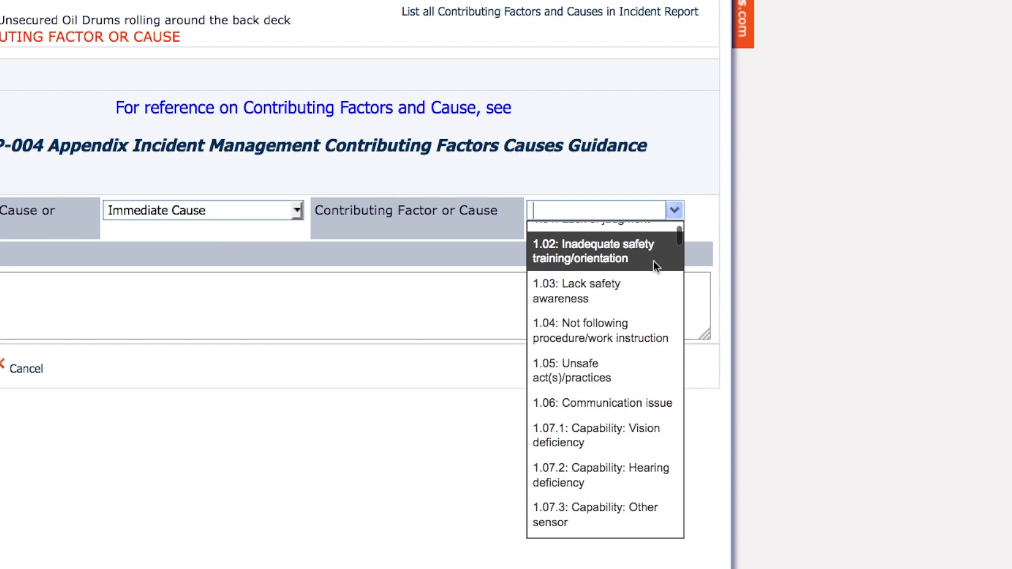
pyautogui.scroll(-10, 654, 264)
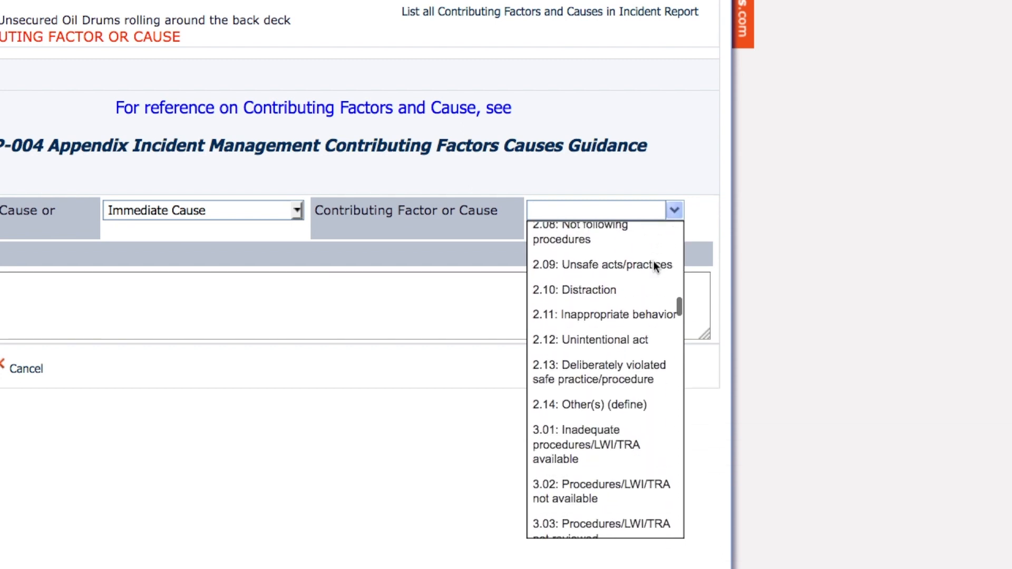
pyautogui.scroll(-6, 655, 268)
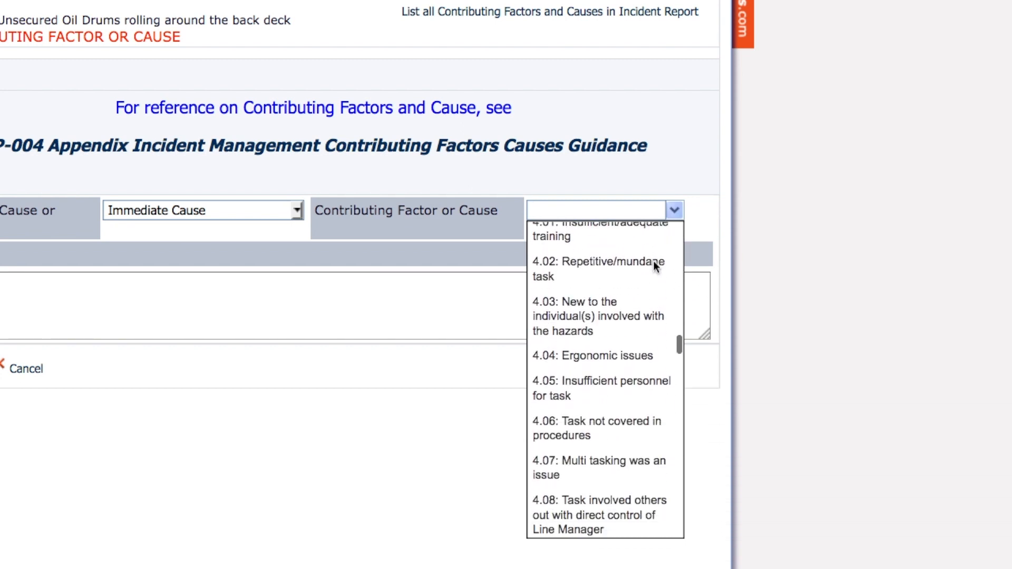
pyautogui.scroll(-8, 654, 260)
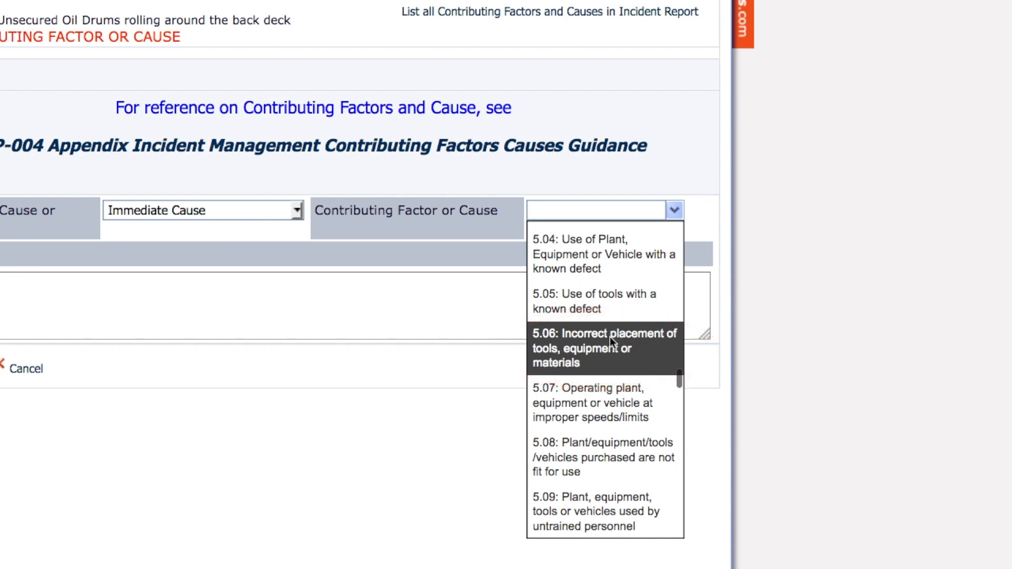
pyautogui.click(610, 337)
pyautogui.click(610, 337)
# Save the cause with the comment "A failure to secure the drums in the secure holding area led to the drums falling over when the vessel movement increased."
pyautogui.write('A ')
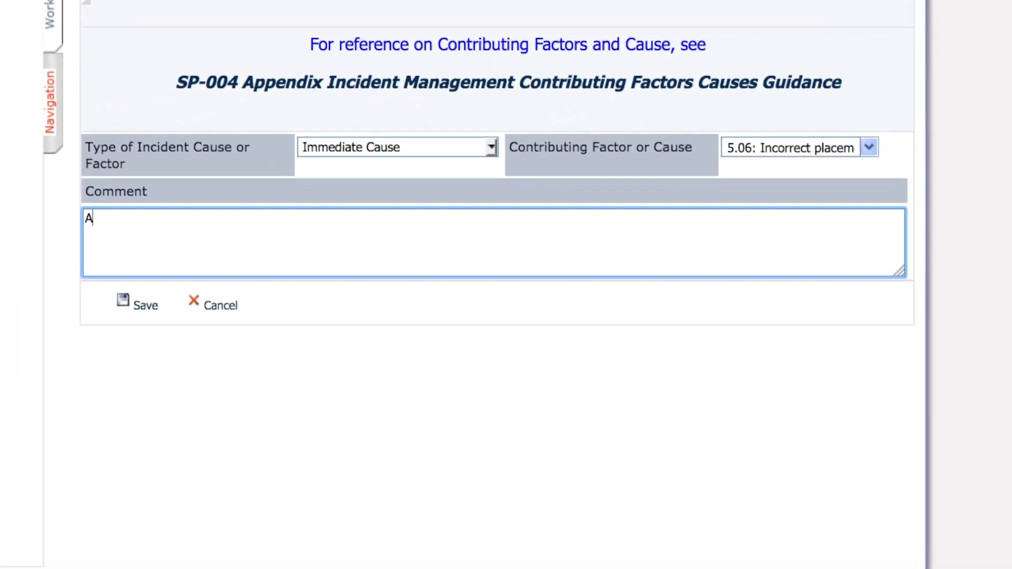
pyautogui.write('failure to secure the drums in the secure holding area led to the drums falling over when the vessel movement')
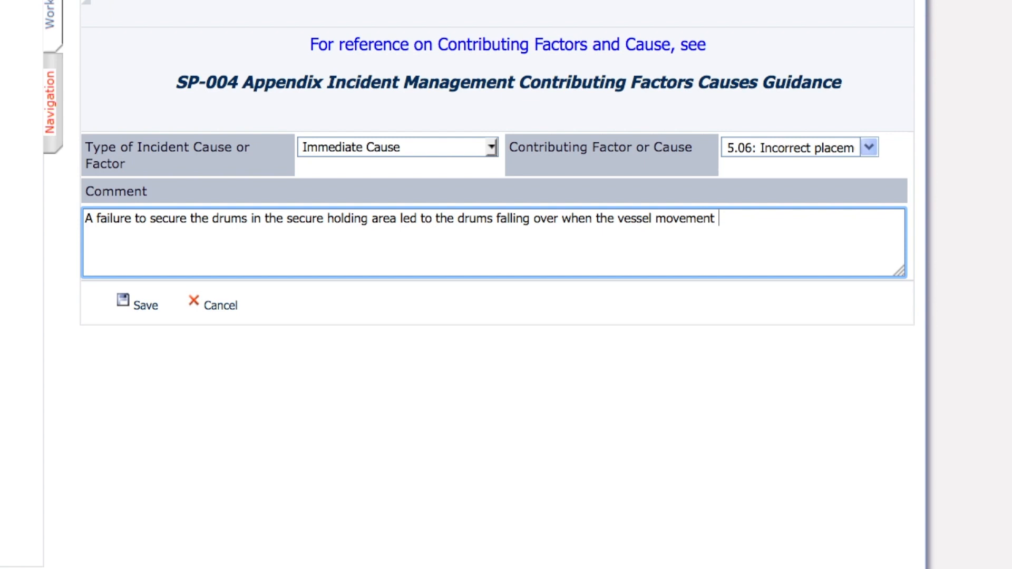
pyautogui.write(' increased.')
pyautogui.click(148, 306)
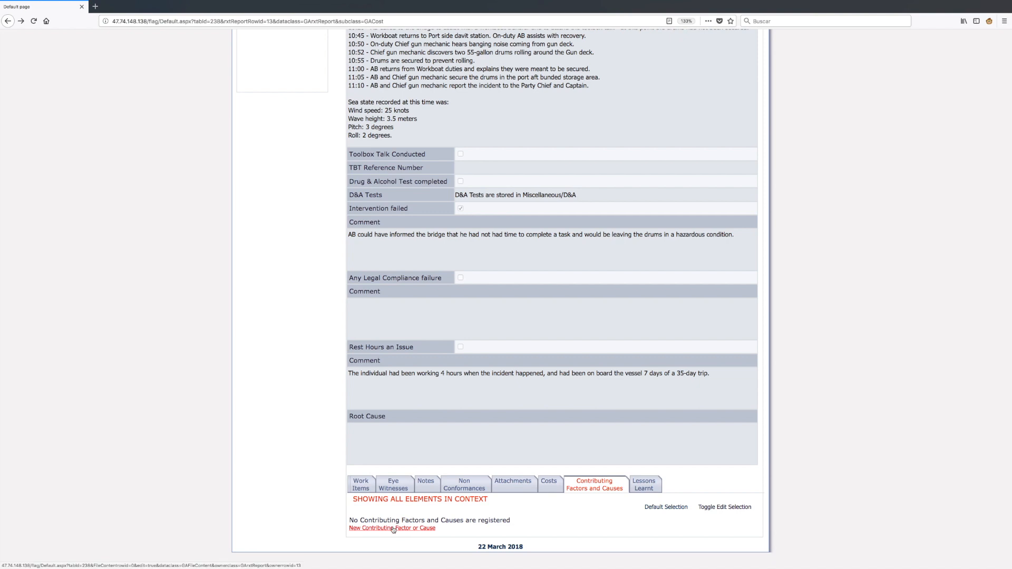
# Add a Contributing Factor, "1.05: Unsafe act(s)/practices", commenting "AB was aware that the drums could topple over and left them unsecured"
pyautogui.click(393, 529)
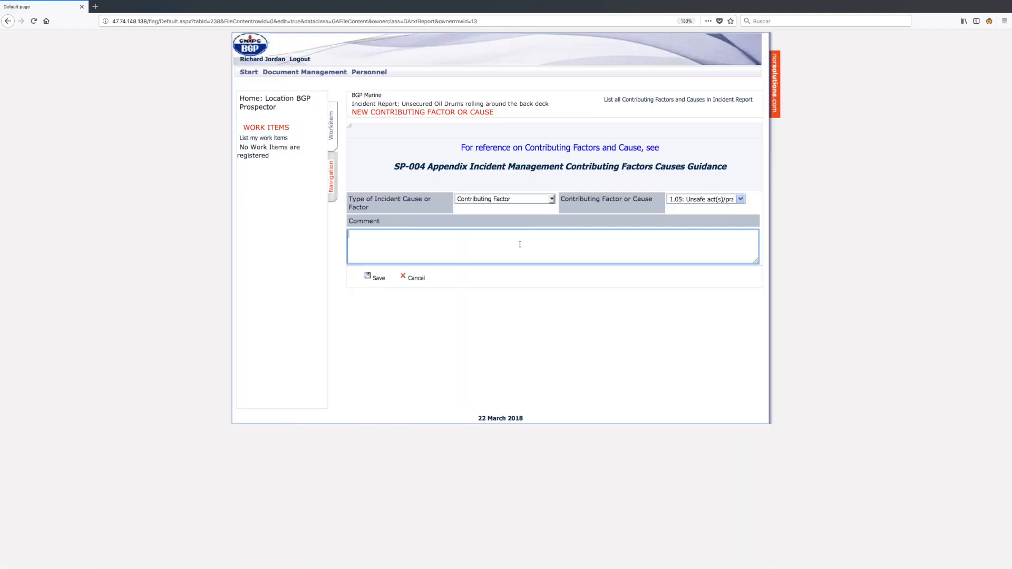
pyautogui.write('AB was aware that the drums could topple over and left them unsecured')
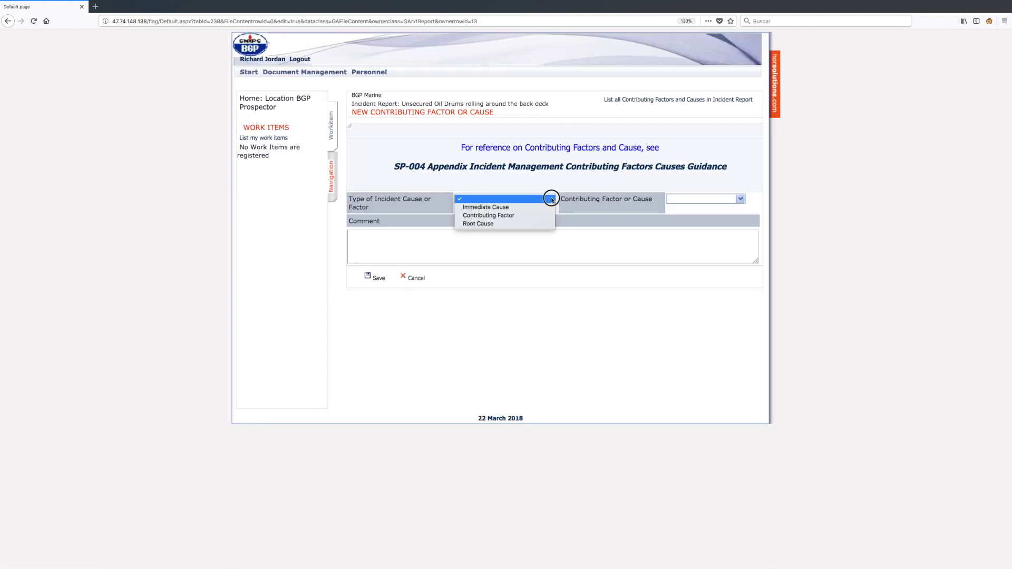
# Add another Contributing Factor, commenting that "AB should have made the bridge aware of the unsafe storage of the drums" and crew will be reminded
pyautogui.click(494, 217)
pyautogui.click(706, 199)
pyautogui.click(699, 216)
pyautogui.click(528, 249)
pyautogui.write('AB should have made the bridge aware of the unsafe storage of the drums. Crew will be reminded of the need to inform the bridge of potential issues if being called away from their work s')
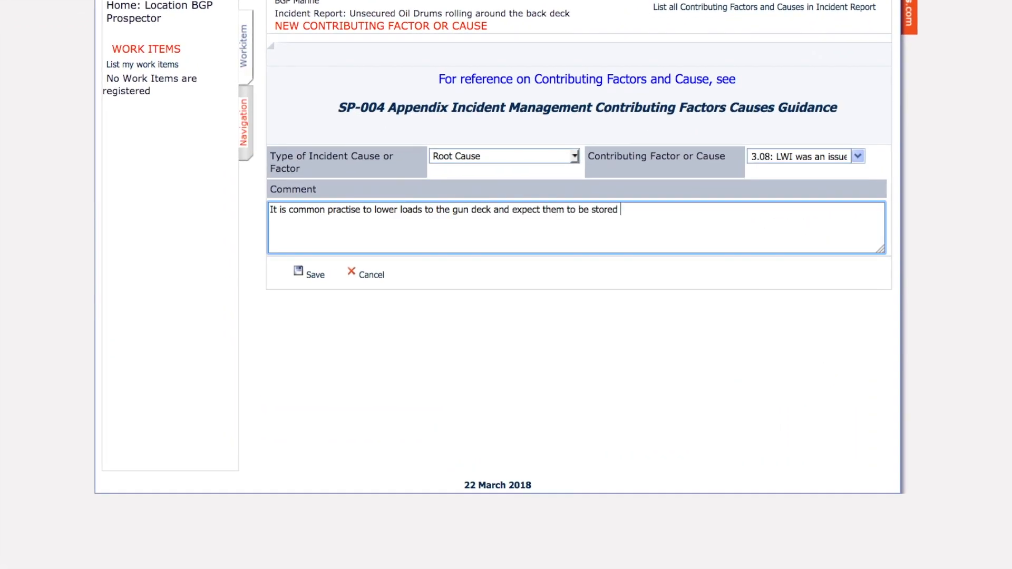
# Fill in the Root Cause "3.08: LWI was an issue" with a comment on unstored gun deck loads and reviewing the ship-to-ship work instruction, and copy the comment
pyautogui.write('at a later time. Review work instruction for ship-to-ship transfers and ensure that equipment when being loaded on board will be')
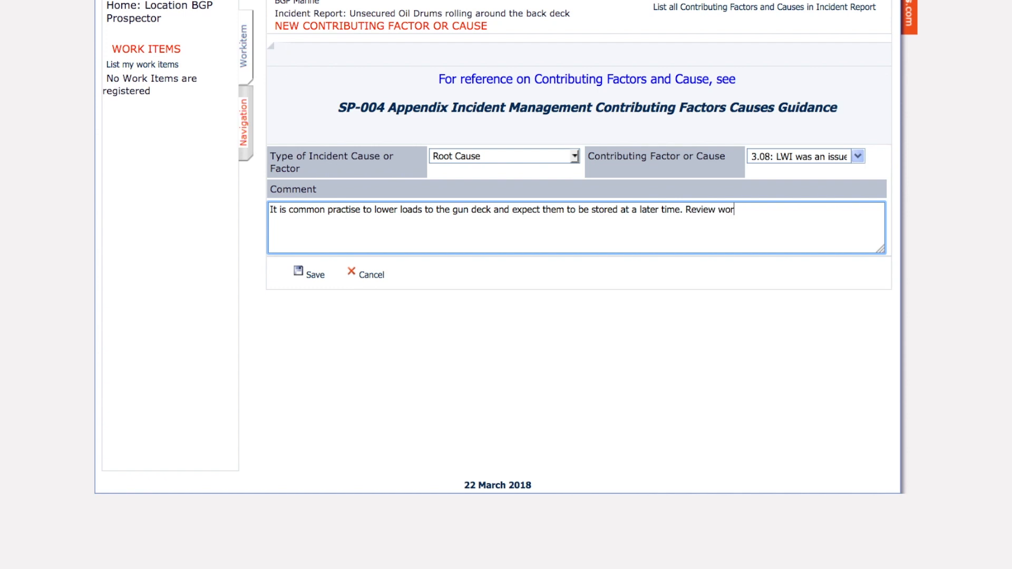
pyautogui.write(' in a secure place or made secure at all times.')
pyautogui.moveTo(782, 226); pyautogui.dragTo(239, 196)
pyautogui.hotkey('ctrl', 'c')
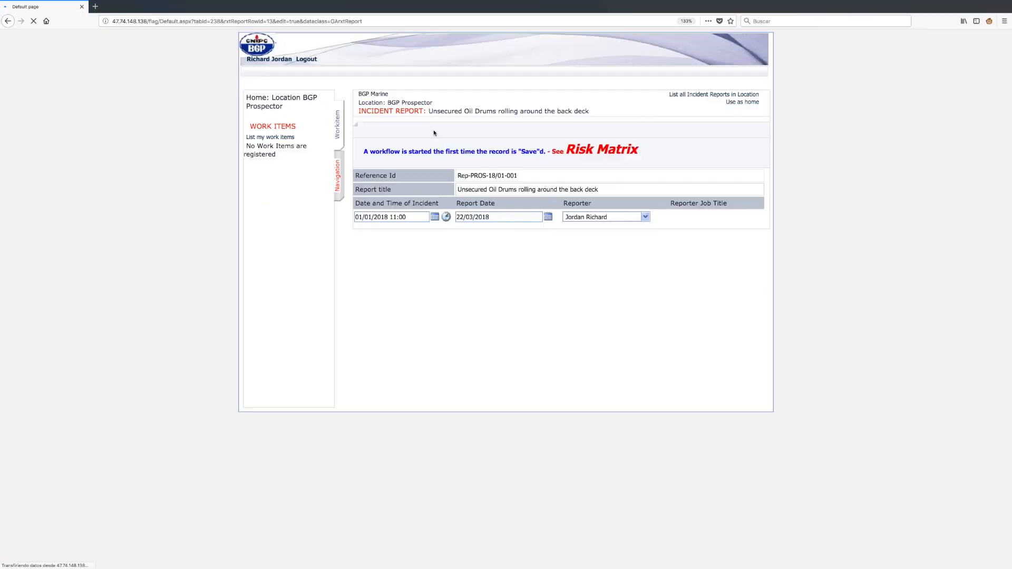
# Paste the copied comment into the incident report's Root Cause field and save the report
pyautogui.scroll(-10, 482, 221)
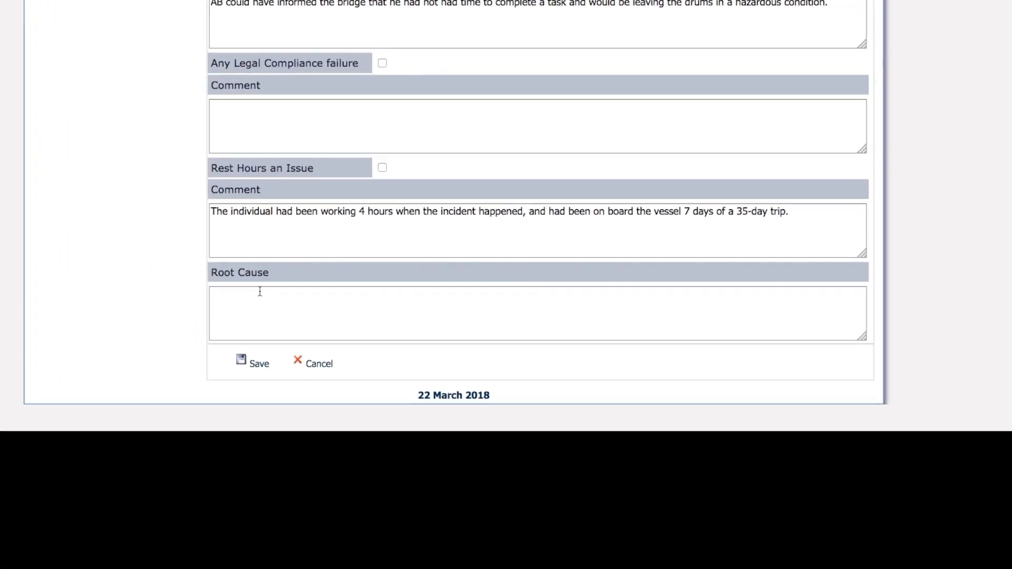
pyautogui.click(260, 292)
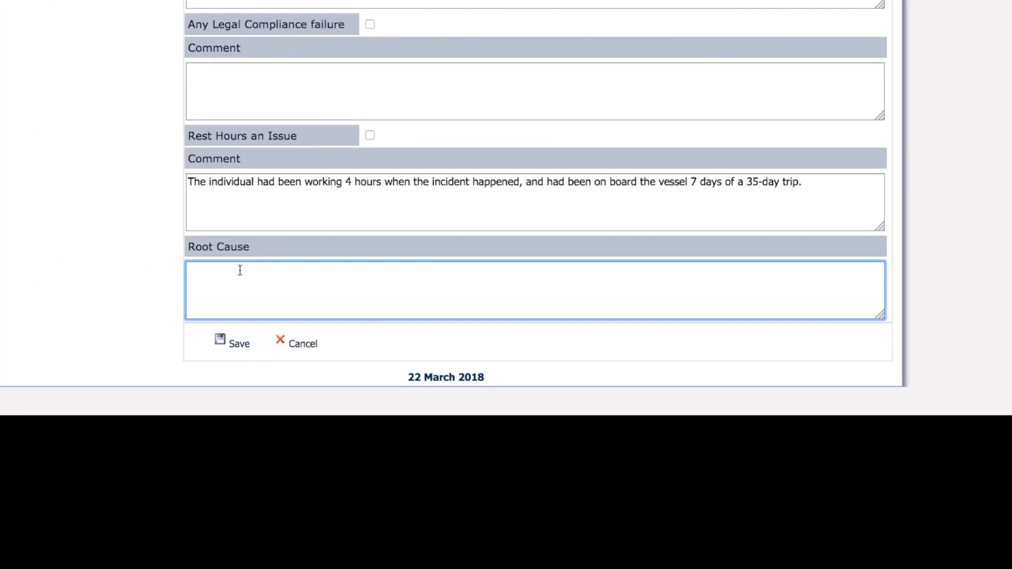
pyautogui.hotkey('ctrl', 'v')
pyautogui.click(235, 344)
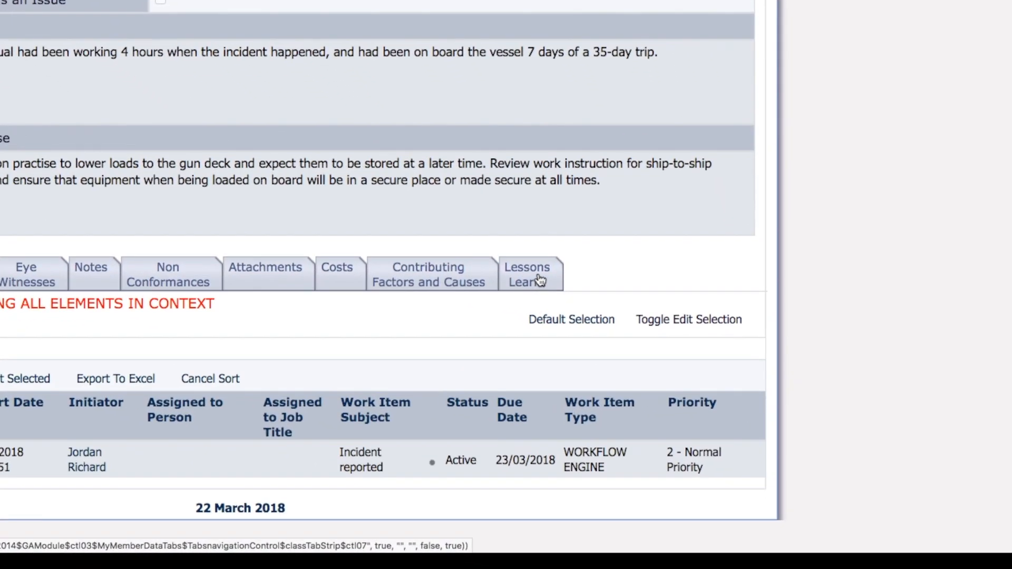
# Start a new lesson learnt on the incident report with Issue Related To set to Operational
pyautogui.click(541, 281)
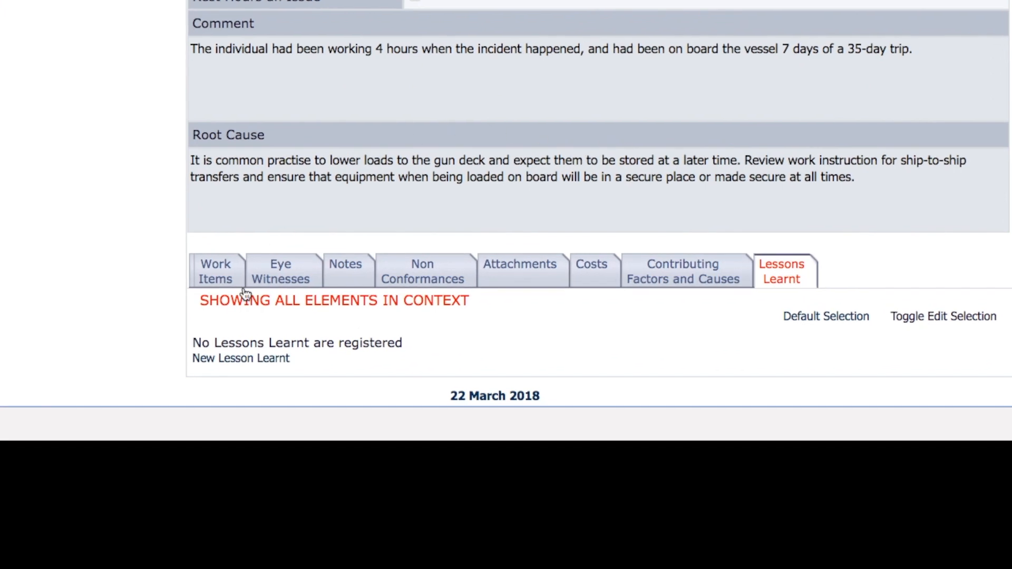
pyautogui.click(234, 360)
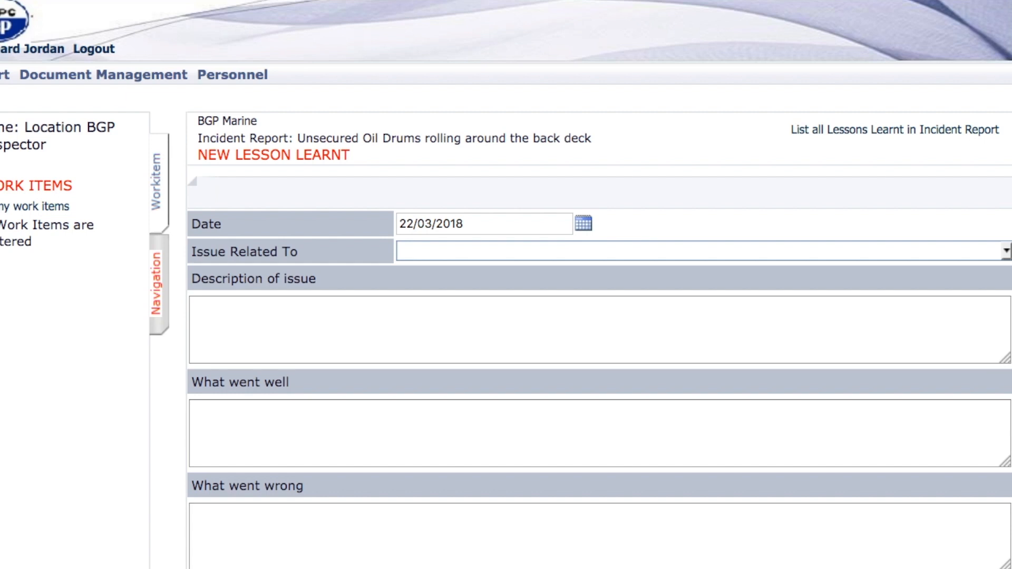
pyautogui.click(1006, 248)
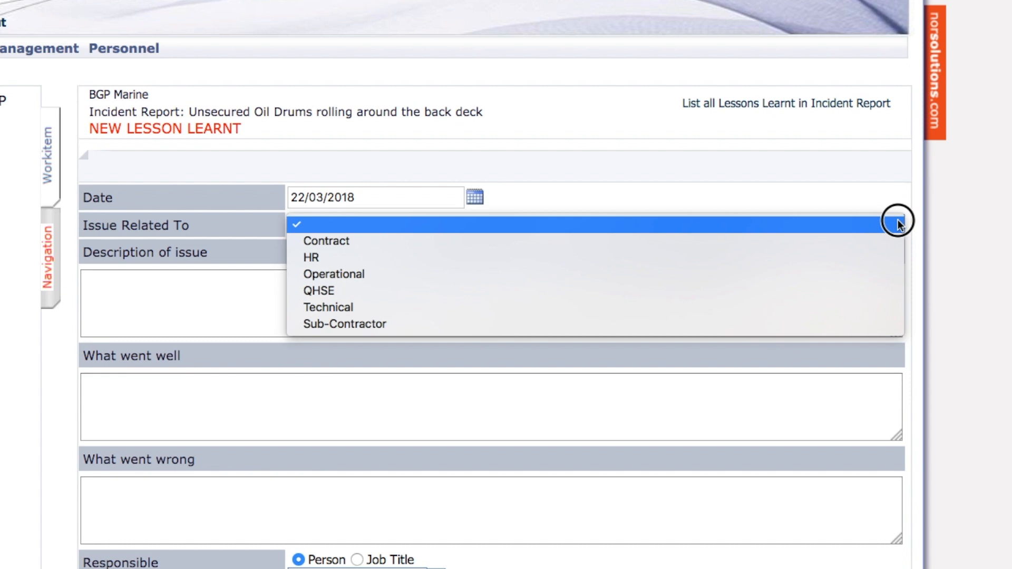
pyautogui.click(859, 273)
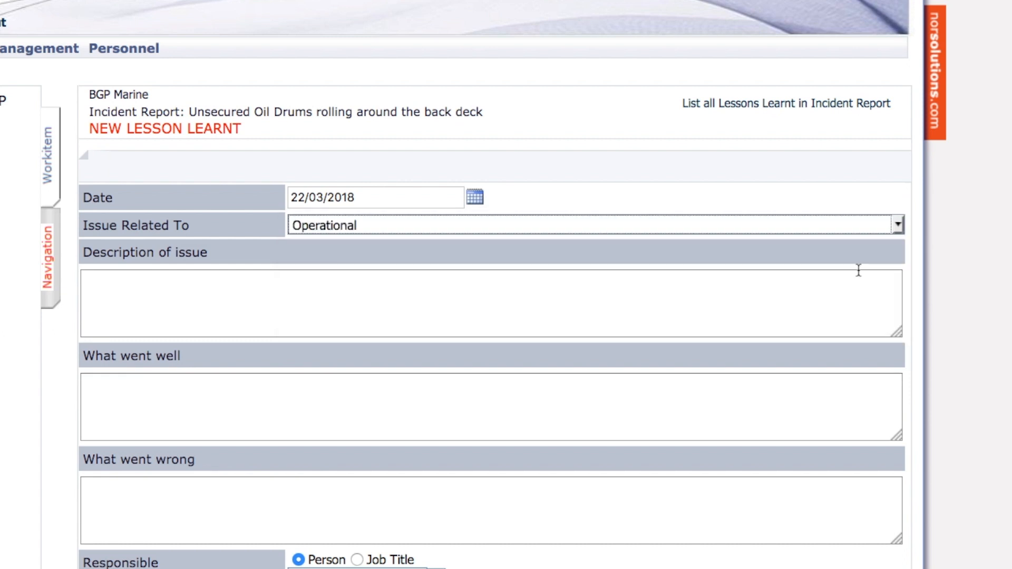
# Describe the issue: during ship-to-ship operations, two 55-gallon oil drums were lowered directly to the gun deck and left near the bunded area without being stowed properly
pyautogui.click(532, 311)
pyautogui.write('While perfo')
pyautogui.write('rming ship-to-ship operations and unloading materials two 55-gallon drums of oil were brought onboard and lowered directly to the gun deck. At the time of lowering, the drums were left near the bunded area without being stowed ')
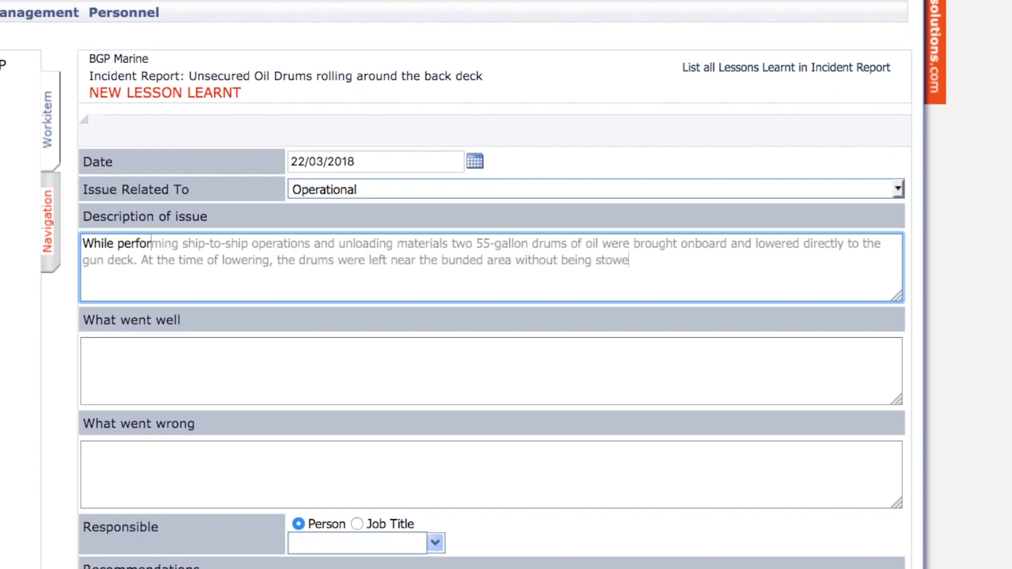
pyautogui.write('properly.')
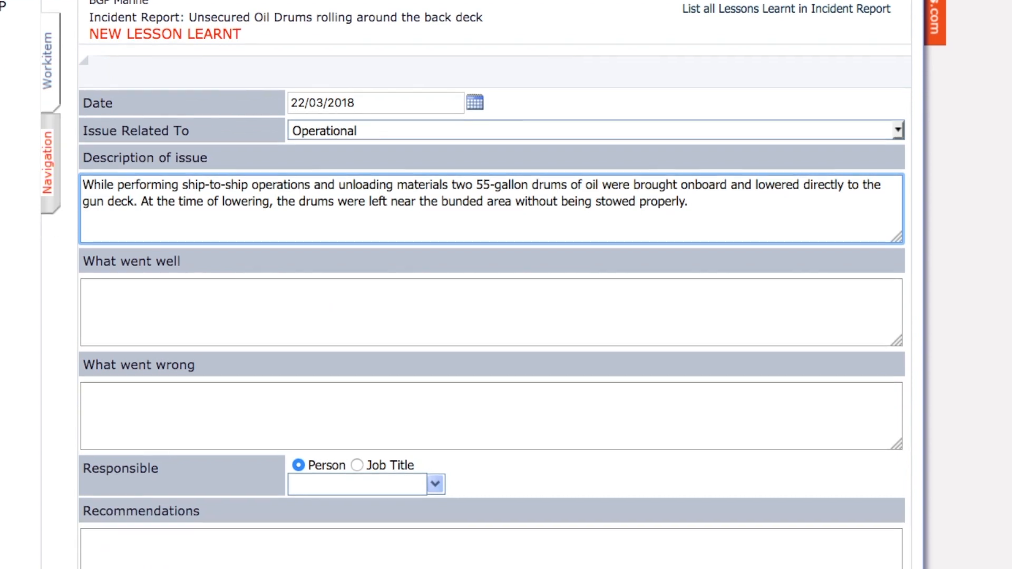
# List what went well: the chief gun mechanic followed up the banging noise and secured the drums, and the crew reviewed, updated and discussed the work instruction
pyautogui.press('Tab')
pyautogui.write('1')
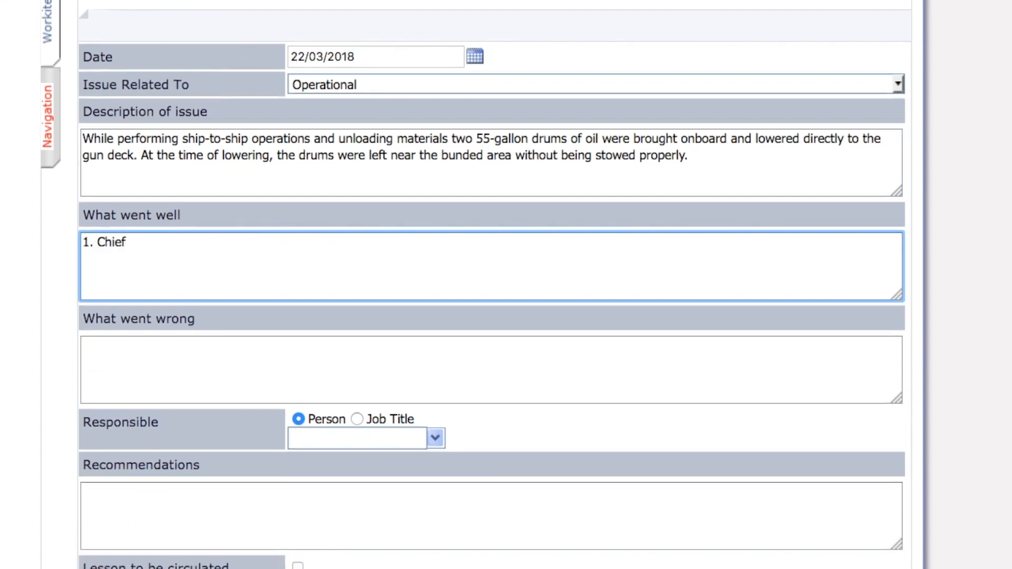
pyautogui.write('. Chief g')
pyautogui.write('un mechanic acted well to follow up strange banging noise and securing the drums.')
pyautogui.press('Return')
pyautogui.write('2. Crew conducted a good review of the work instruction and realised that there were areas for improvements. Work instruction was updated and disc')
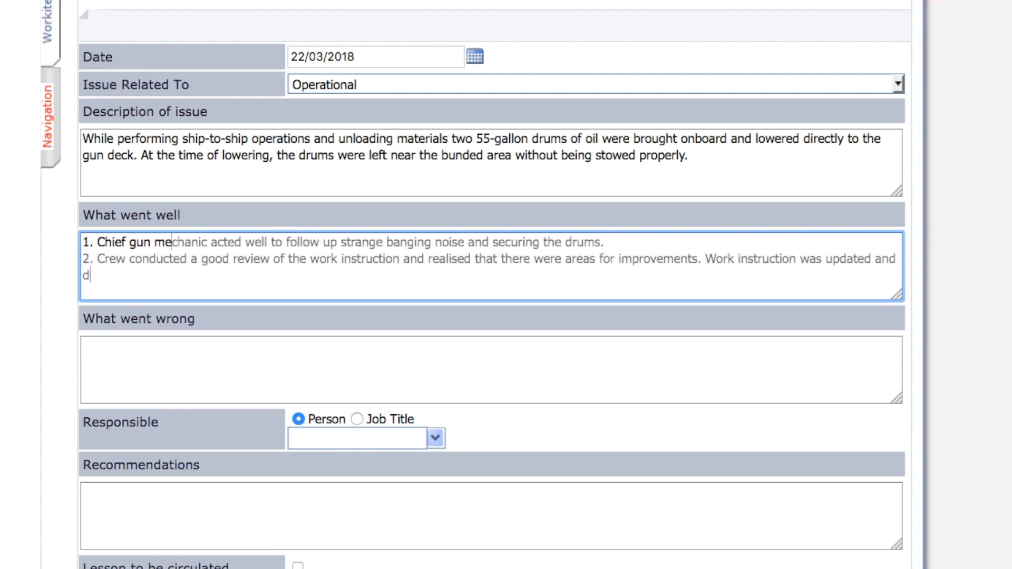
pyautogui.write('ussed.')
# List what went wrong: the work instruction didn't define secure stowage at all times, and communications from deck to the bridge were lacking
pyautogui.press('Tab')
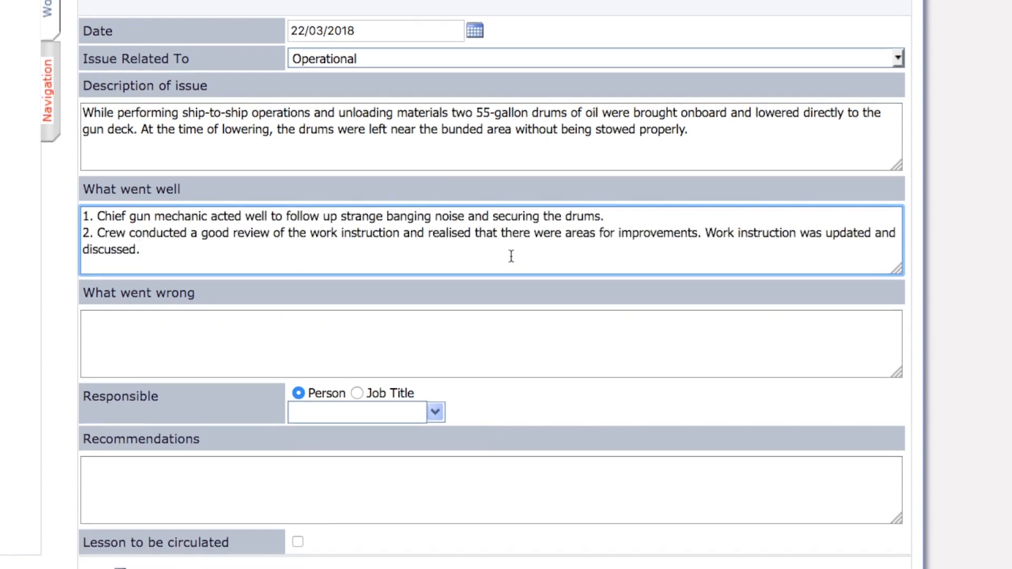
pyautogui.write('1. Work')
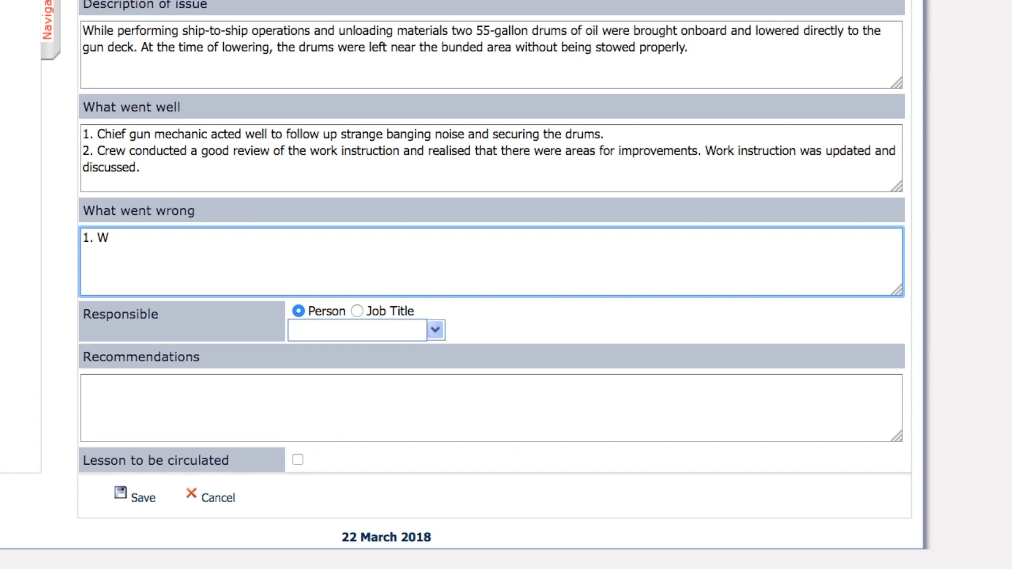
pyautogui.write(" instruction didn't")
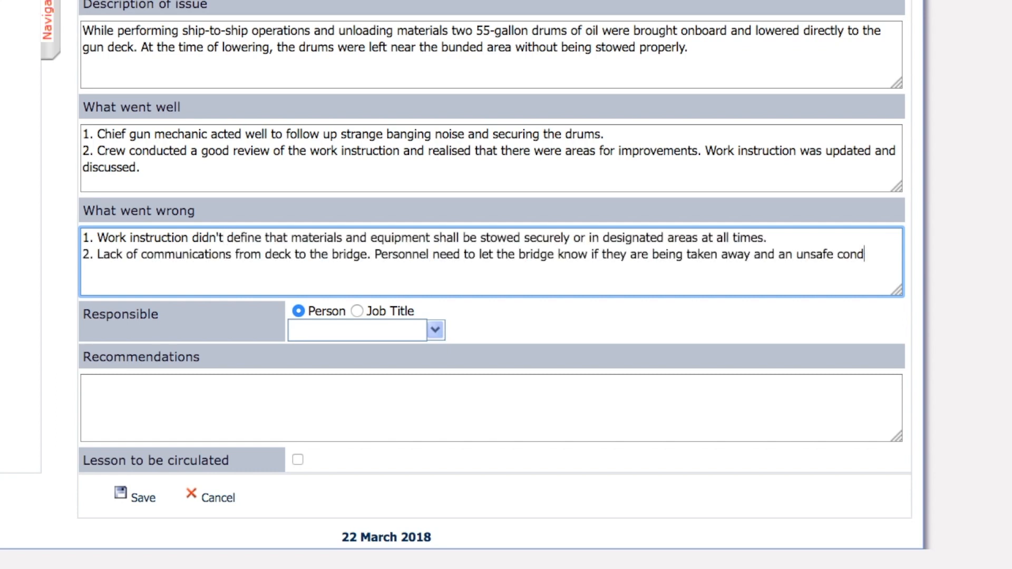
pyautogui.write('ition is being left.')
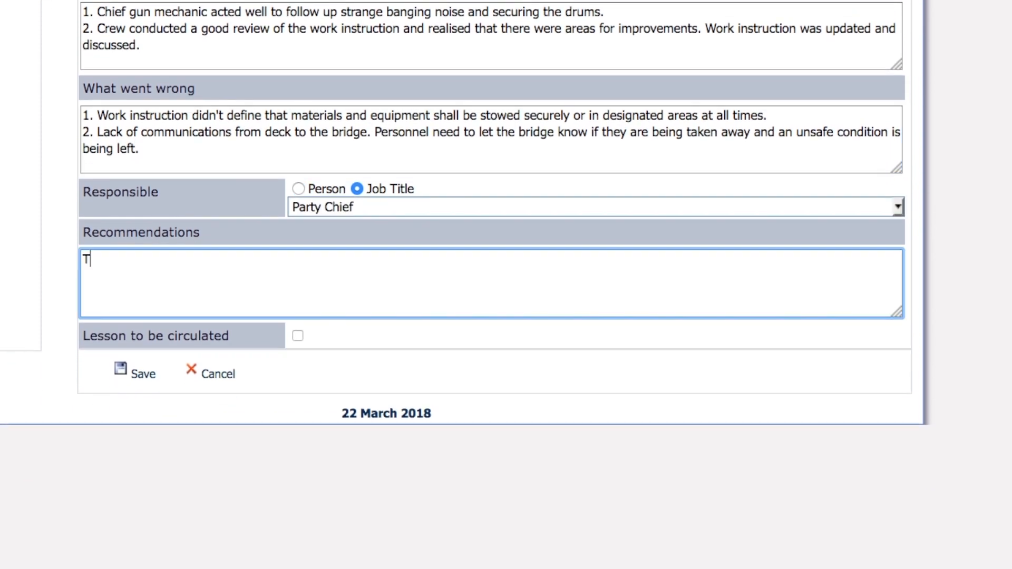
# Make the Party Chief job title responsible, recommend reviewing the ship-to-ship transfer work instruction and improving communications between groups, and save the lesson learnt
pyautogui.write('he work')
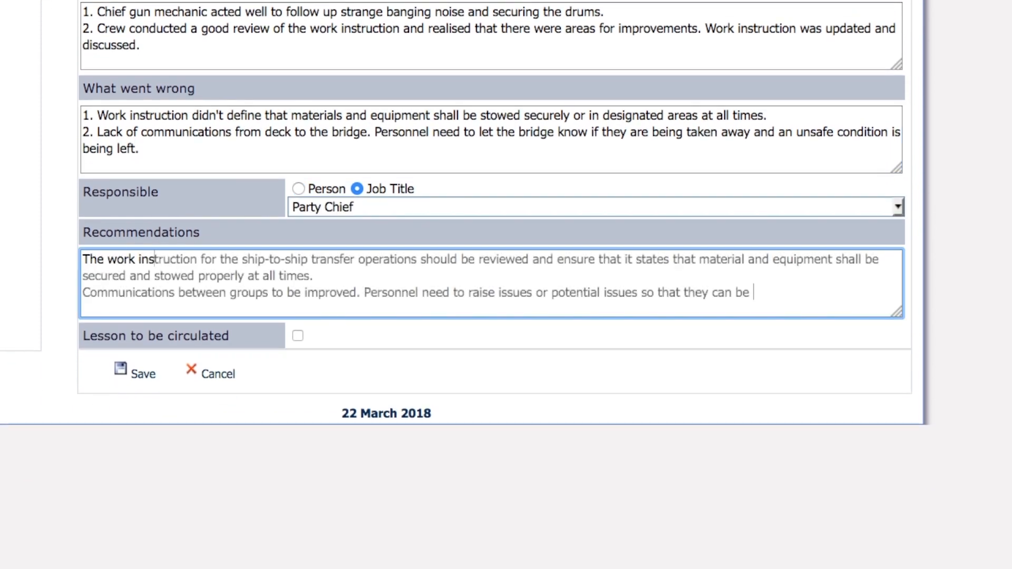
pyautogui.write('addressed.')
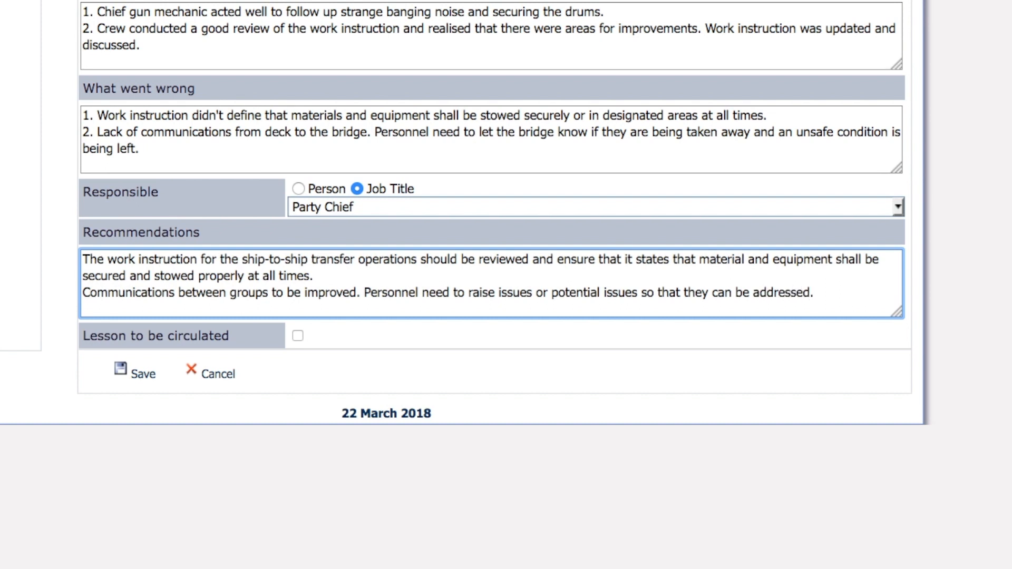
pyautogui.click(140, 378)
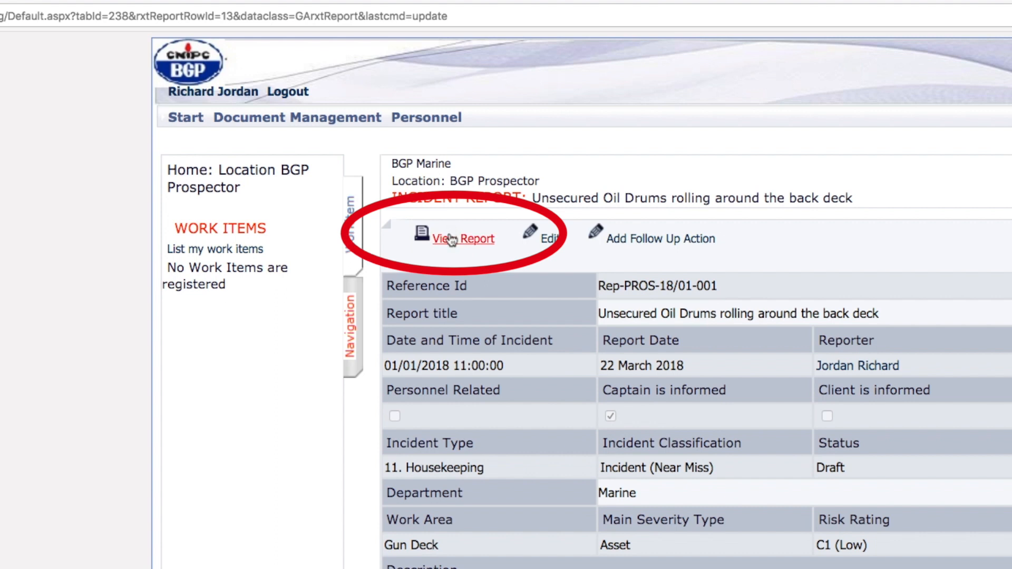
# Open the report view of the unsecured oil drums incident
pyautogui.click(452, 240)
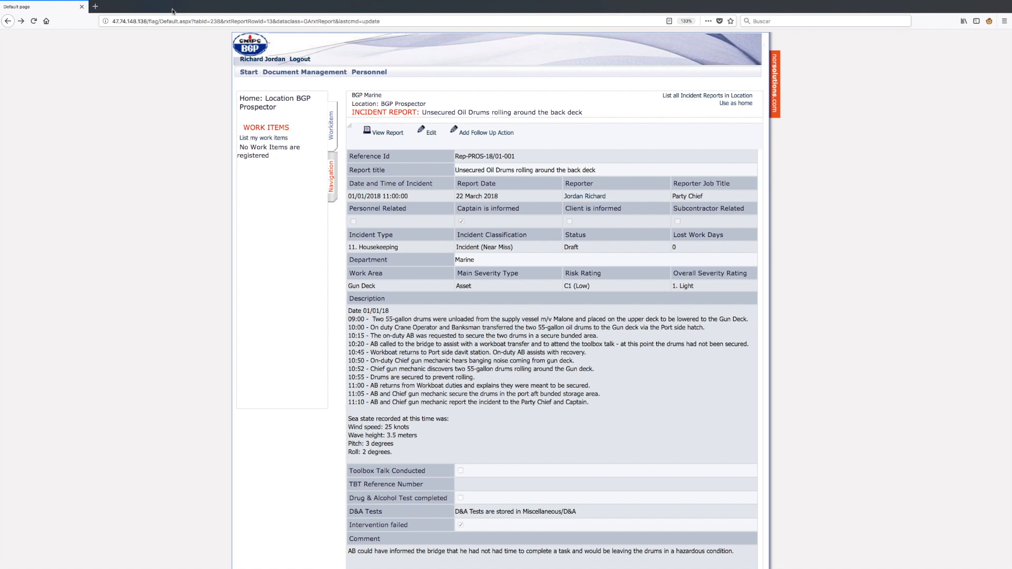
# Reopen the unsecured oil drums incident report from the BGP Prospector location and review its details from the description through the root cause and work items
pyautogui.click(275, 102)
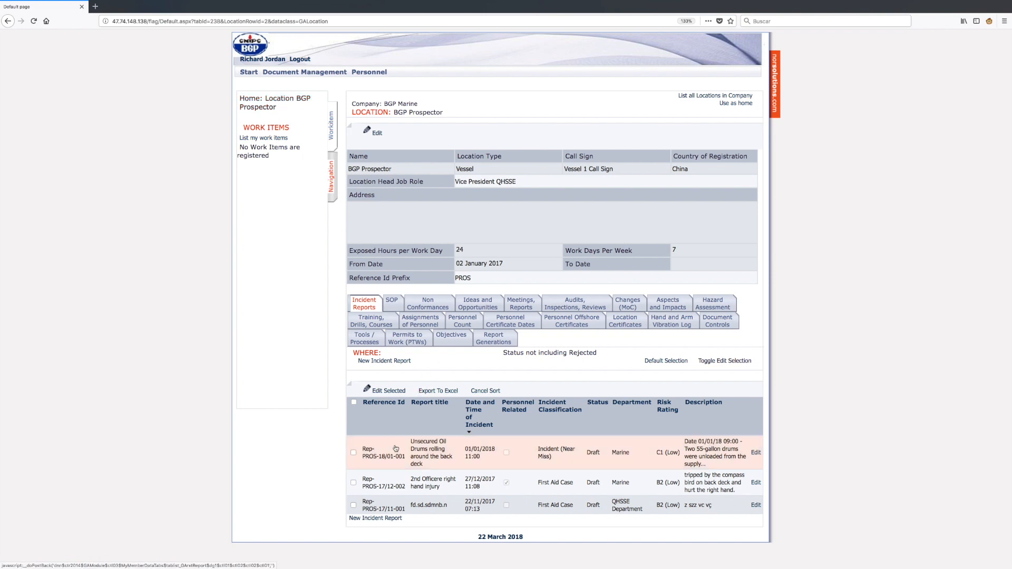
pyautogui.click(373, 461)
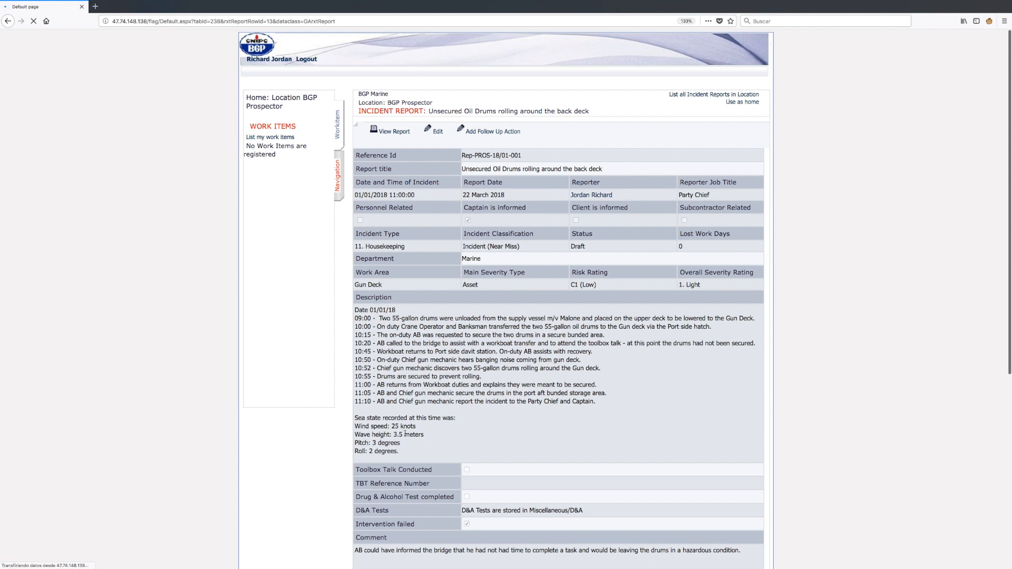
pyautogui.scroll(-5, 659, 378)
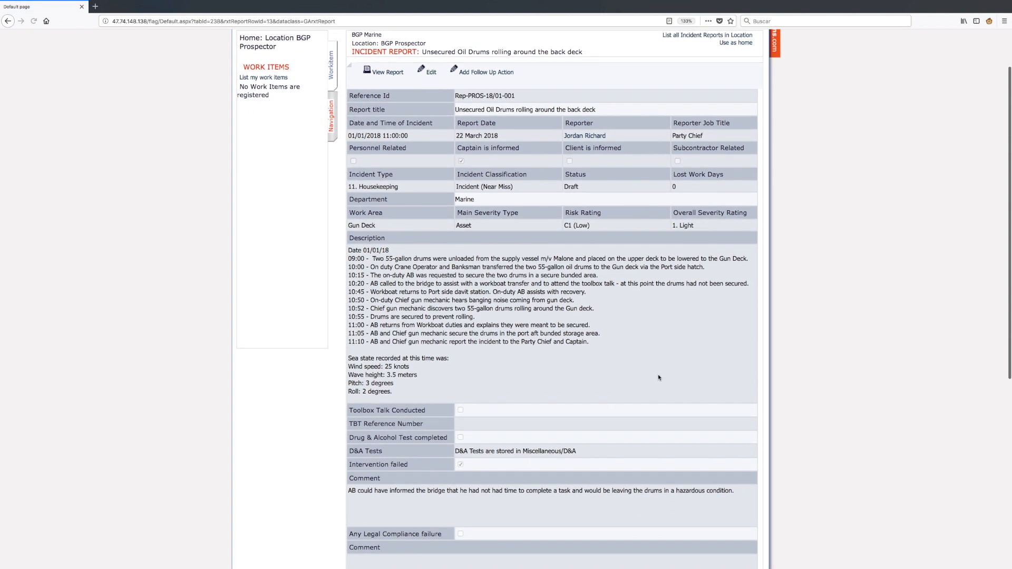
pyautogui.scroll(-5, 659, 377)
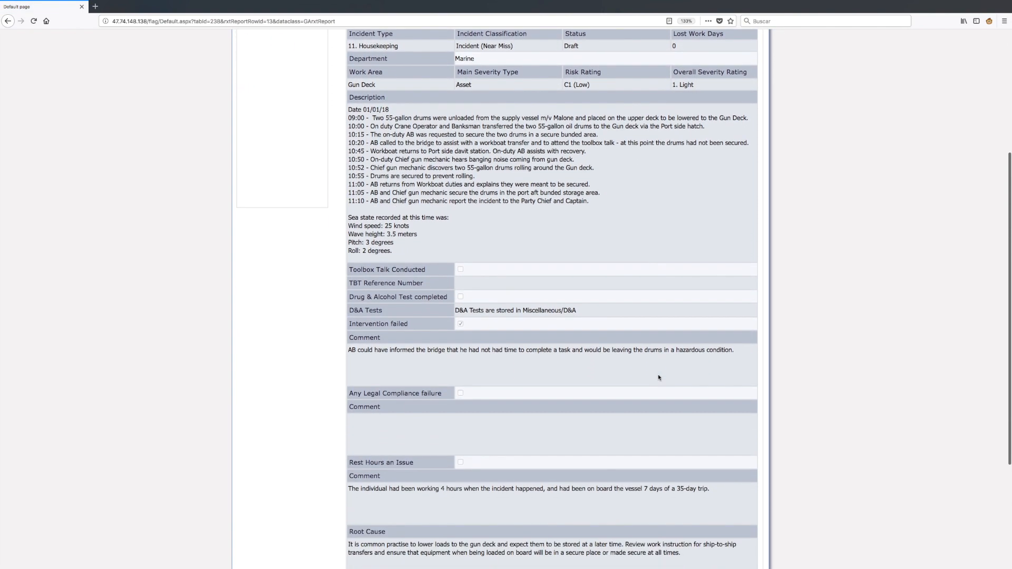
pyautogui.scroll(-2, 658, 377)
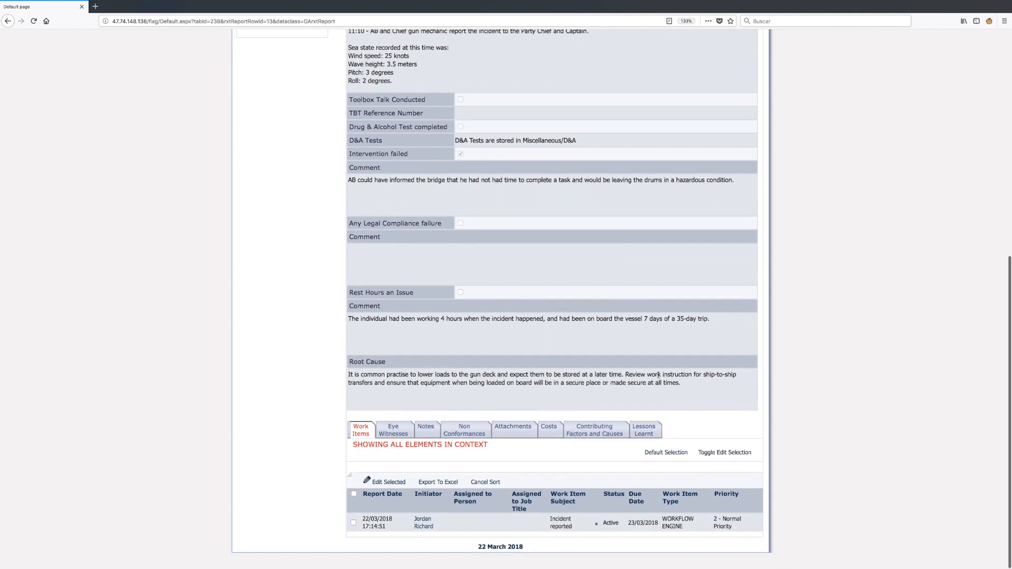
pyautogui.scroll(1, 658, 375)
pyautogui.scroll(10, 659, 375)
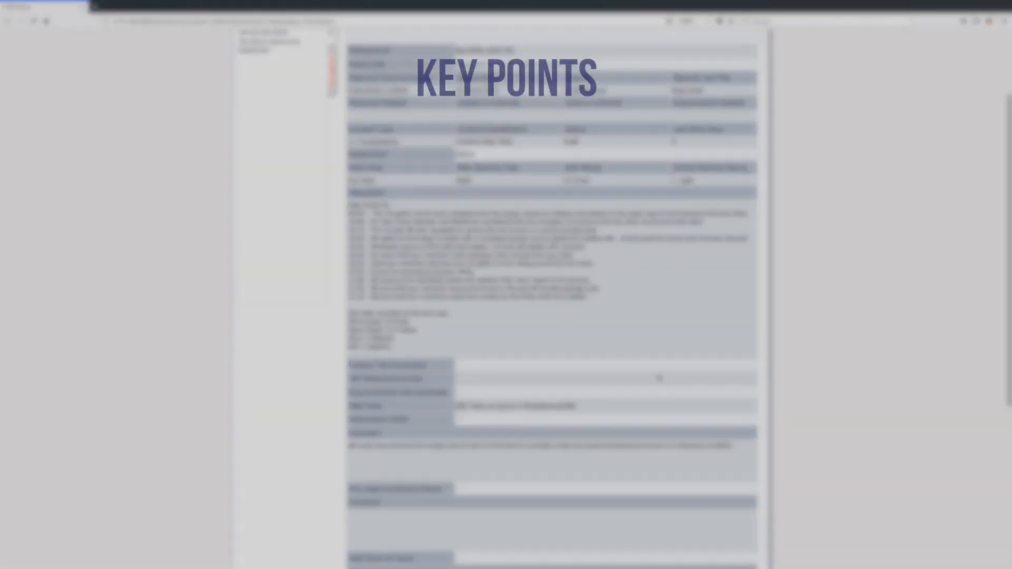
pyautogui.scroll(2, 659, 379)
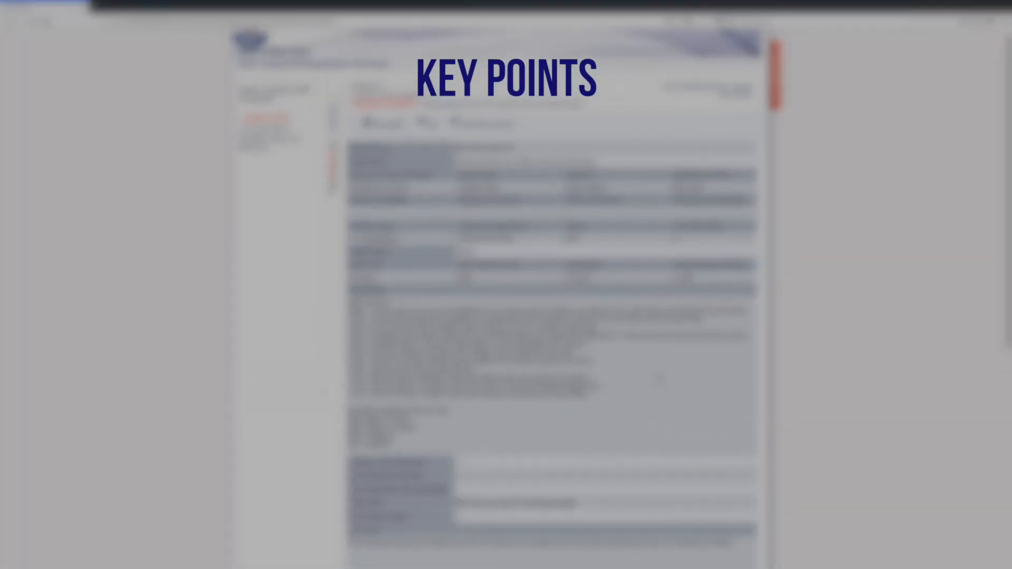